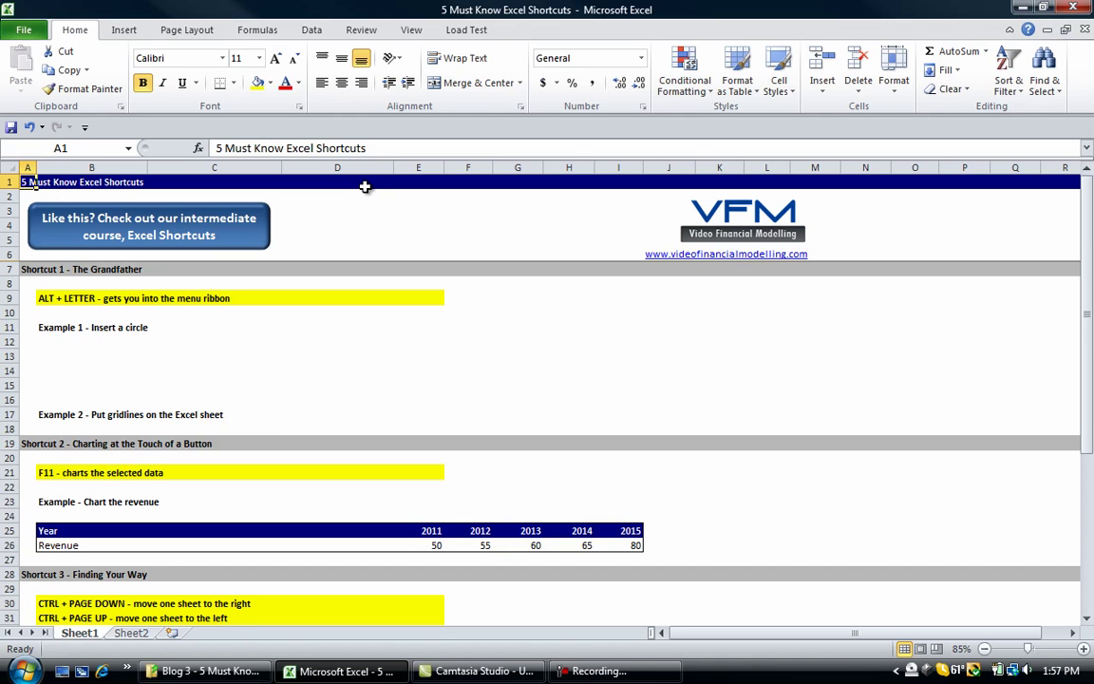
Move down to cell B13 below the Example 1 - Insert a circle heading.
{"action": "key", "text": "Down"}
{"action": "key", "text": "Down"}
{"action": "key", "text": "Down"}
{"action": "key", "text": "Down"}
{"action": "key", "text": "Down"}
{"action": "key", "text": "Down"}
{"action": "key", "text": "Down"}
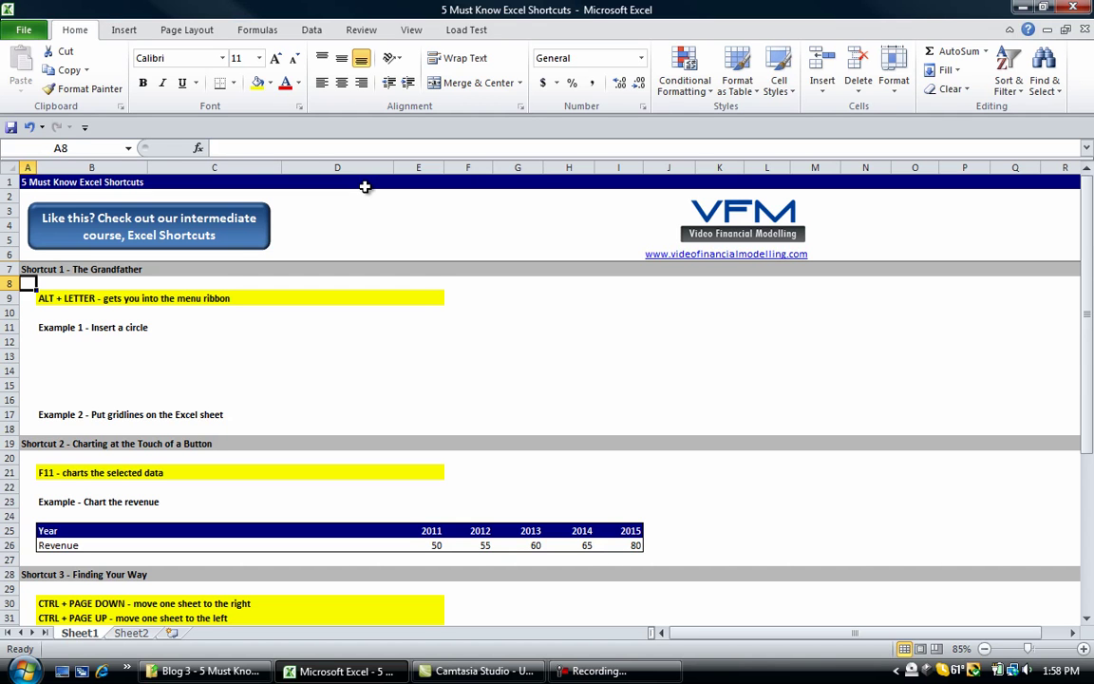
{"action": "key", "text": "Down"}
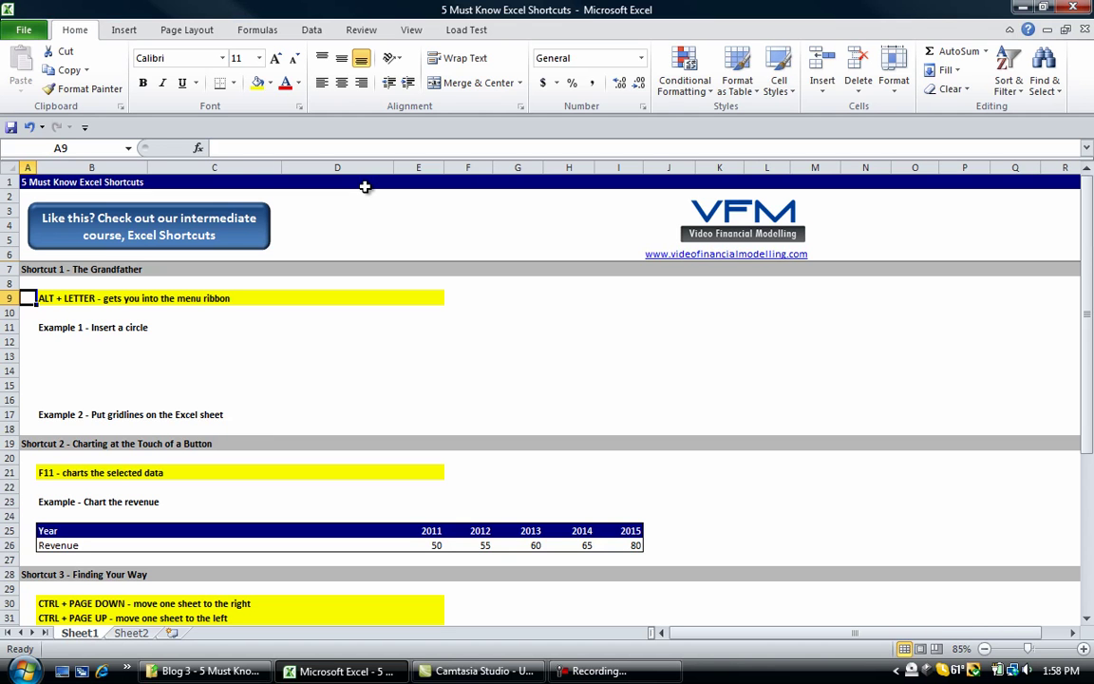
{"action": "key", "text": "Down"}
{"action": "key", "text": "Down"}
{"action": "key", "text": "Down"}
{"action": "key", "text": "Down"}
{"action": "key", "text": "Right"}
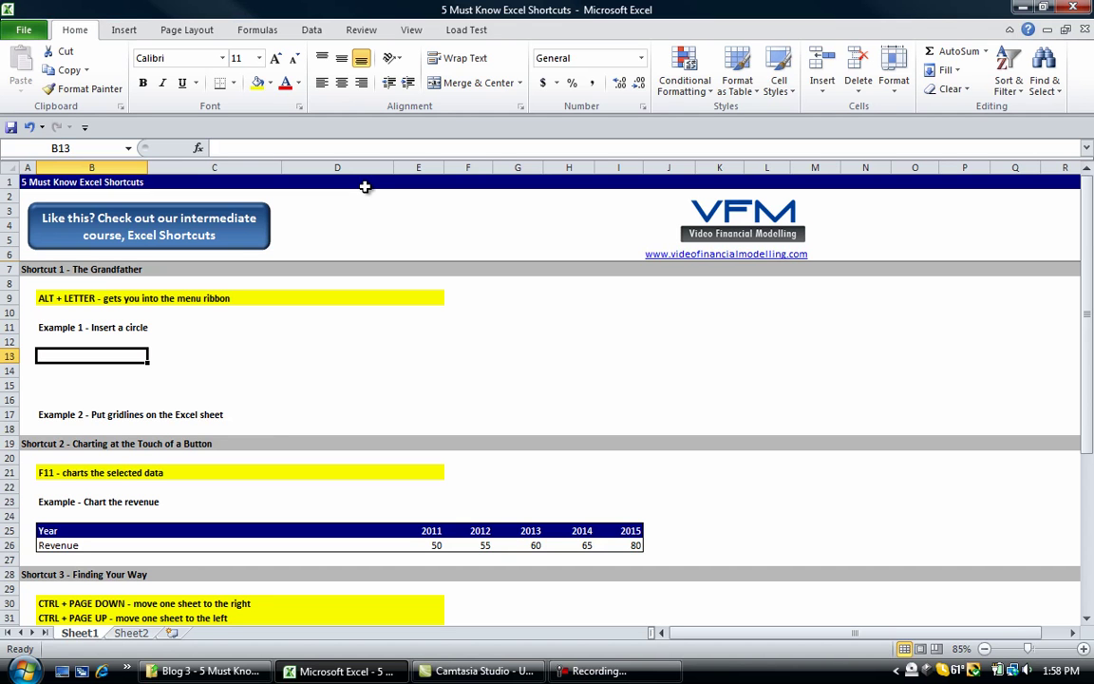
Pick the Oval from the Shapes gallery (Alt, N, SH) and draw it under Example 1.
{"action": "key", "text": "alt"}
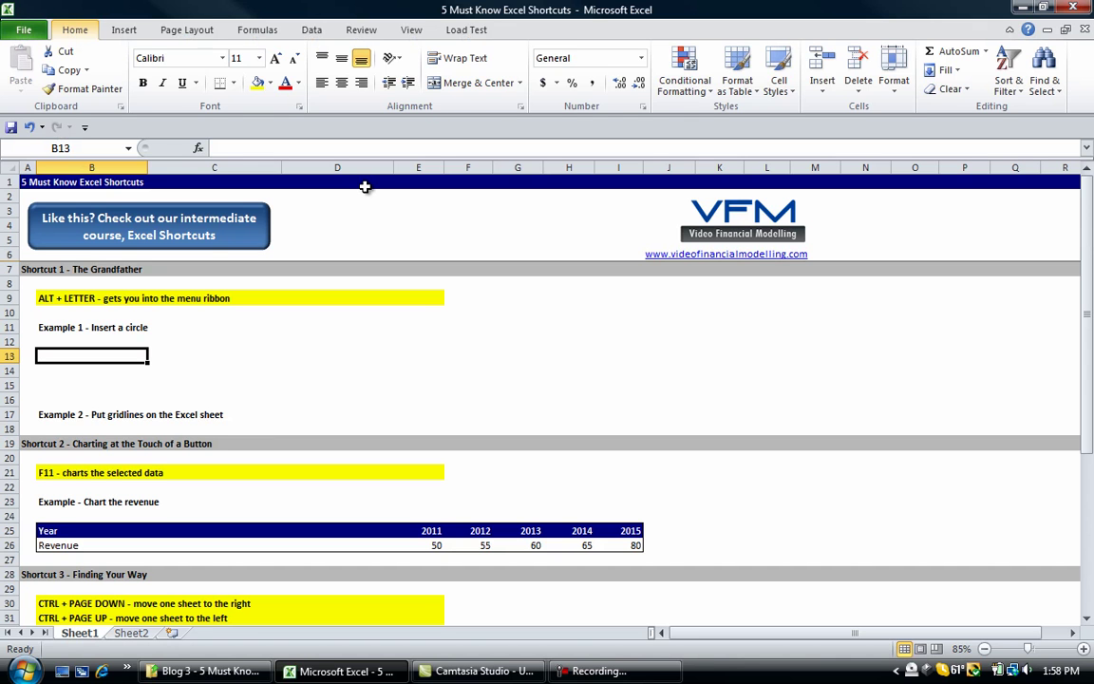
{"action": "key", "text": "n"}
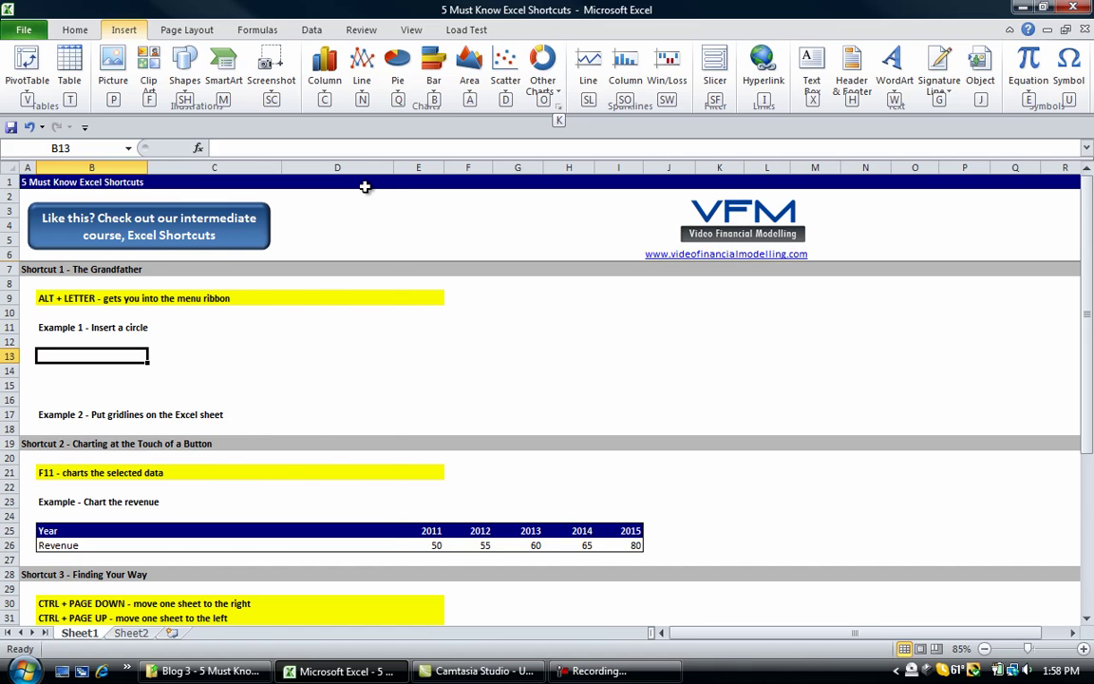
{"action": "key", "text": "s"}
{"action": "key", "text": "h"}
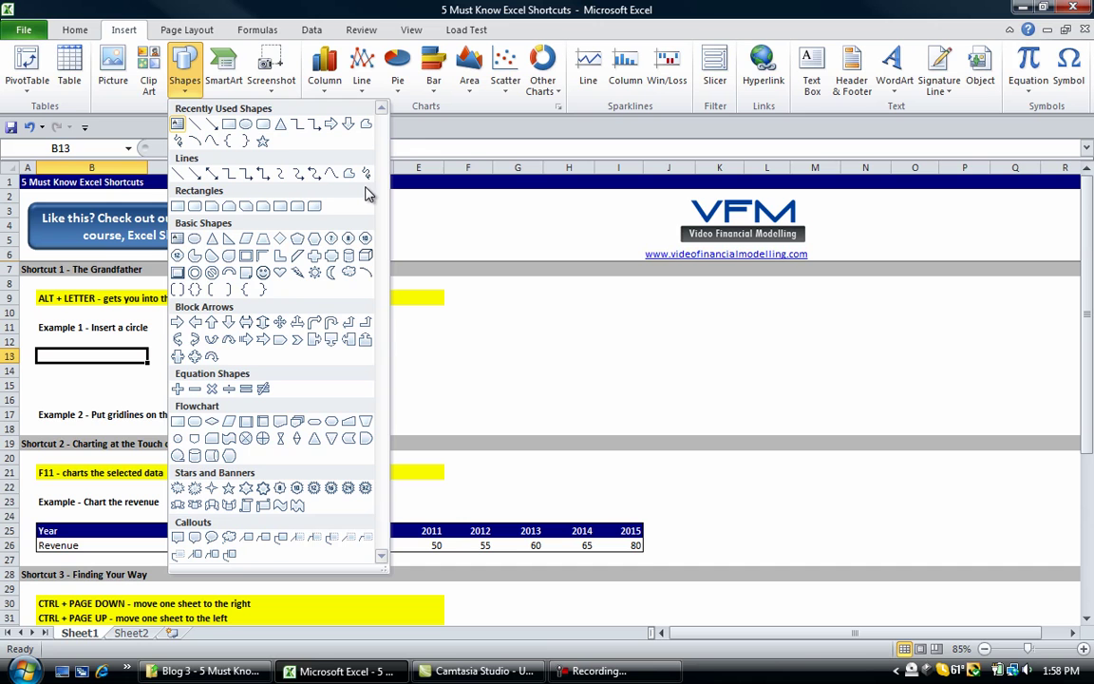
{"action": "left_click", "coordinate": [246, 127]}
{"action": "mouse_move", "coordinate": [124, 337]}
{"action": "left_mouse_down"}
{"action": "mouse_move", "coordinate": [232, 376]}
{"action": "mouse_move", "coordinate": [217, 394]}
{"action": "left_mouse_up"}
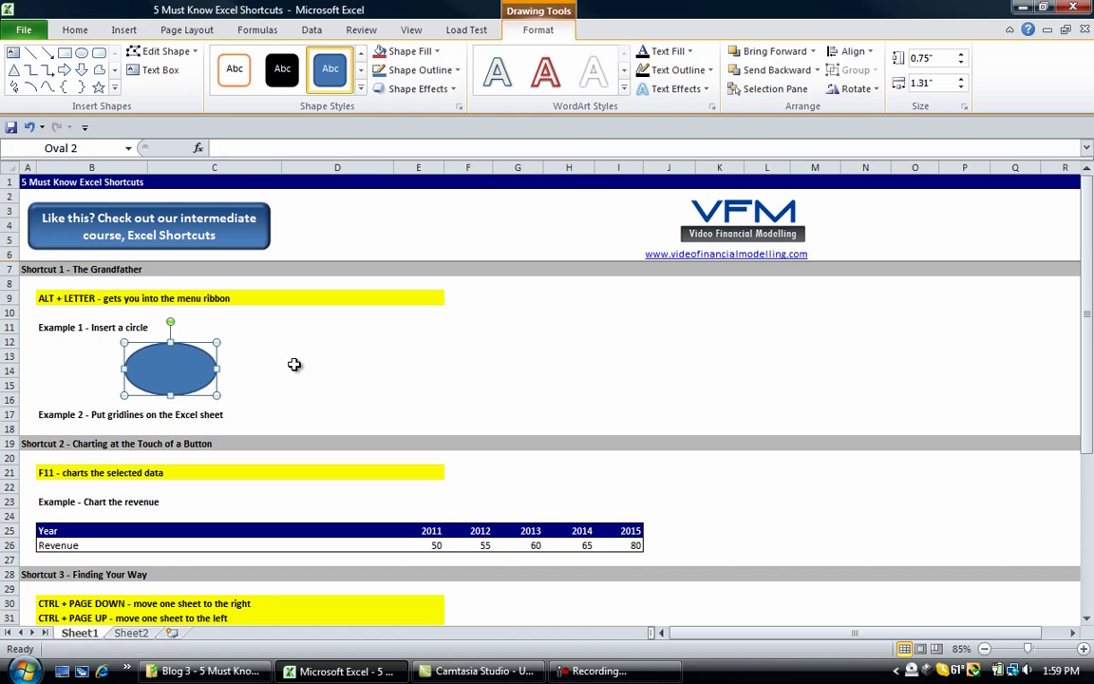
Select cell C18 and turn on sheet gridlines with Alt, W, V, G.
{"action": "left_click", "coordinate": [160, 430]}
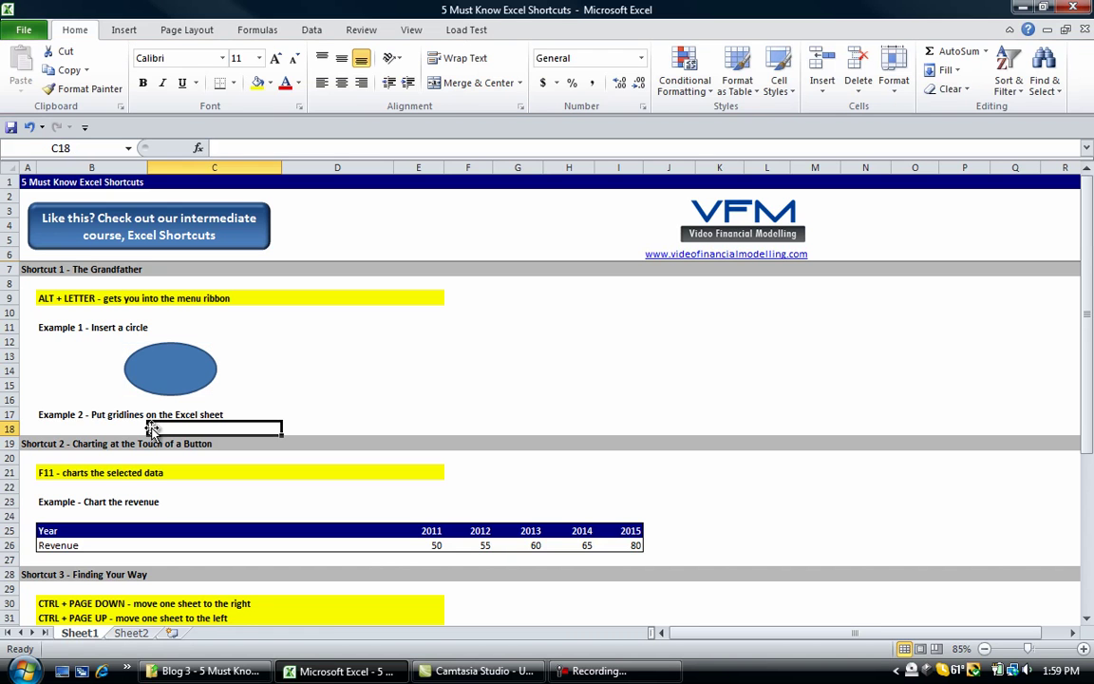
{"action": "key", "text": "Left"}
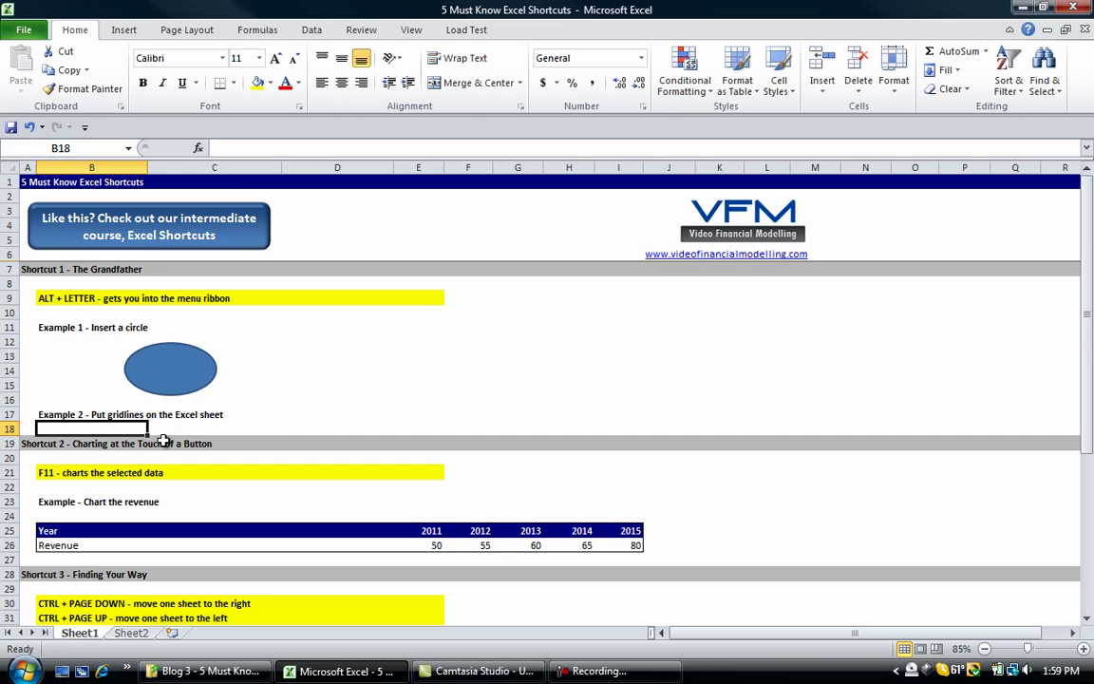
{"action": "key", "text": "Right"}
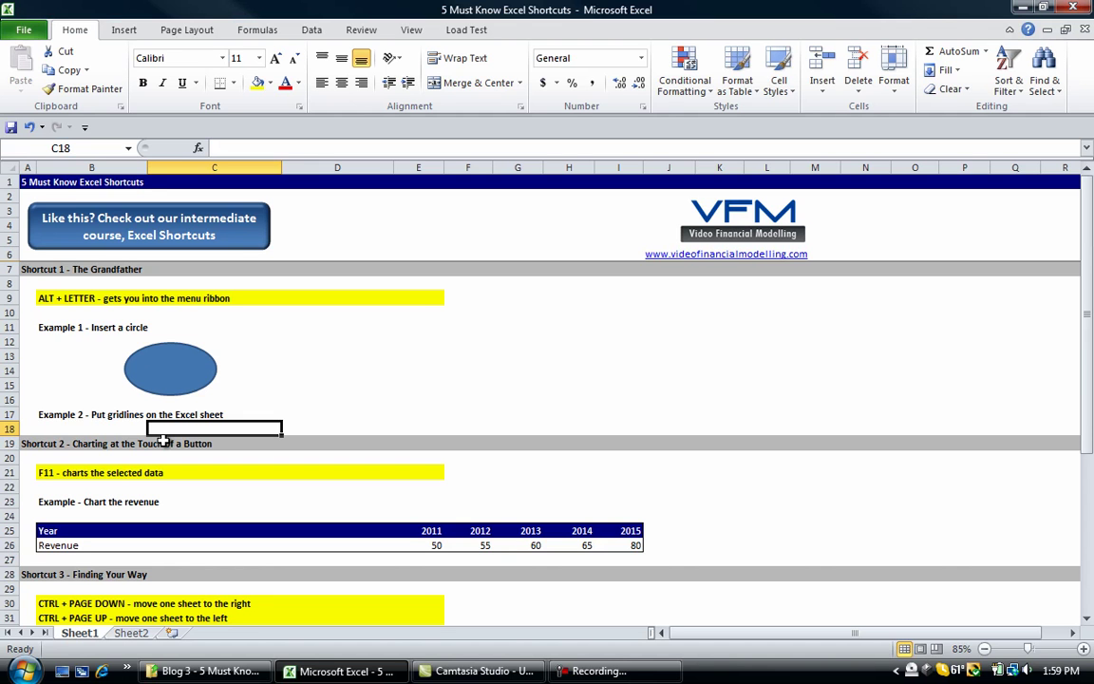
{"action": "key", "text": "alt"}
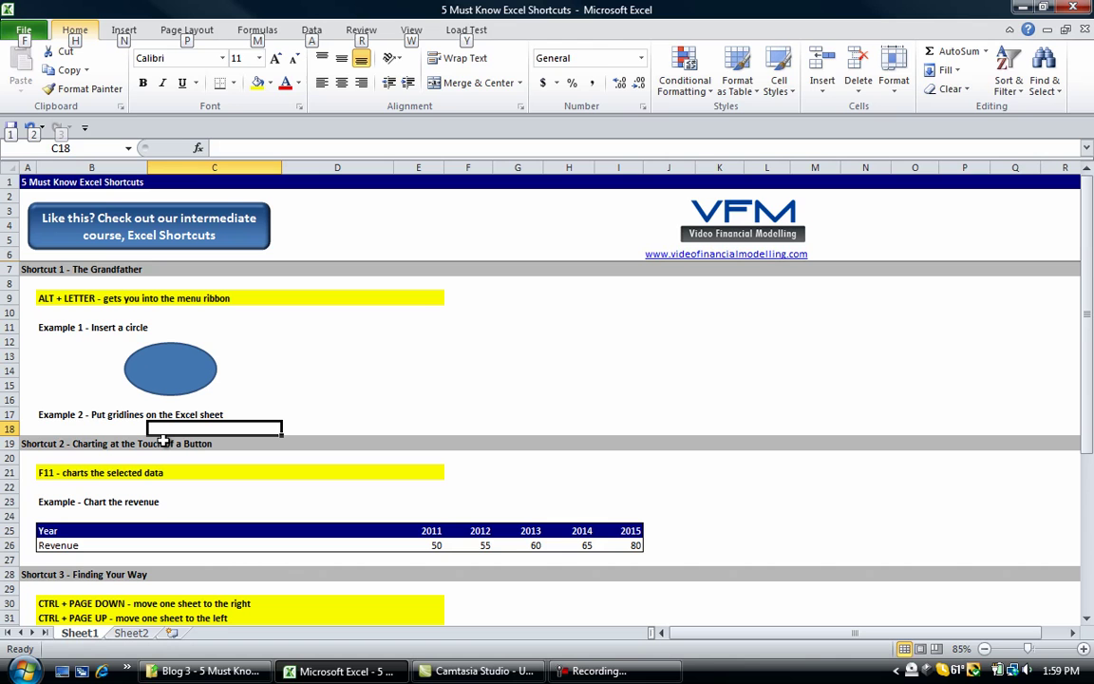
{"action": "key", "text": "w"}
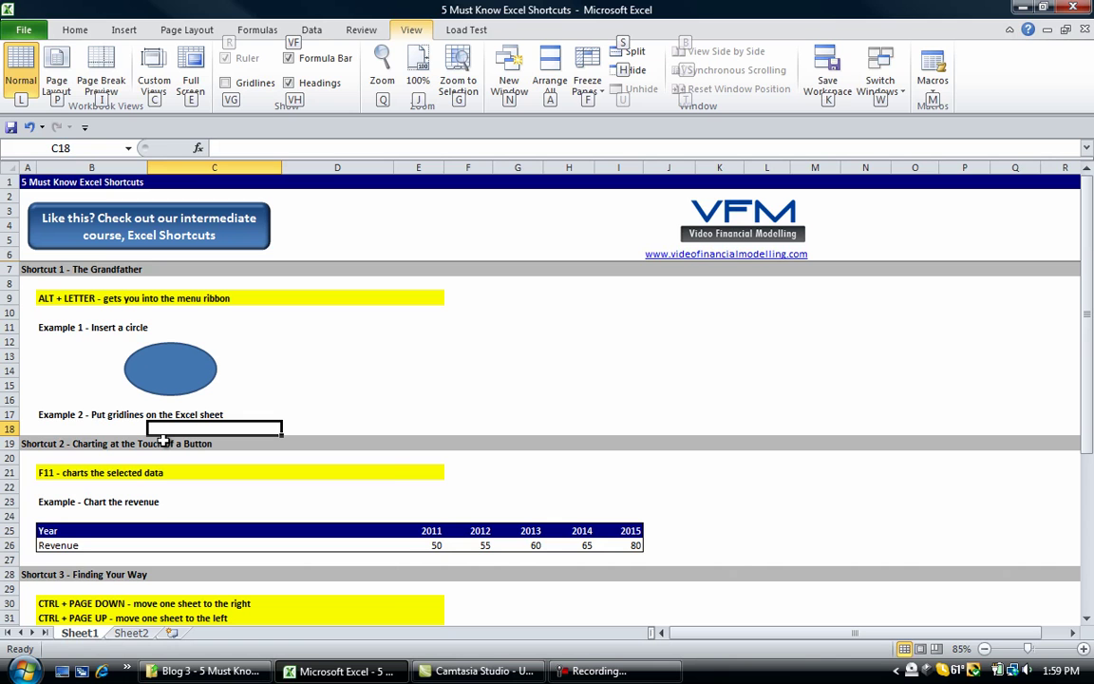
{"action": "key", "text": "v"}
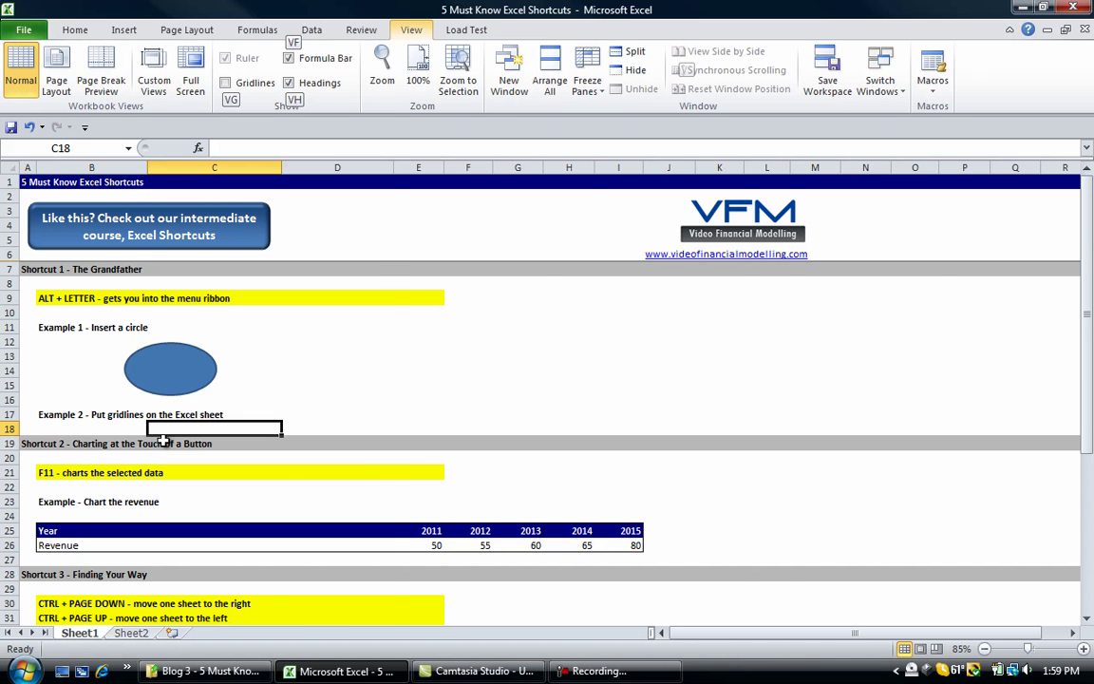
{"action": "key", "text": "g"}
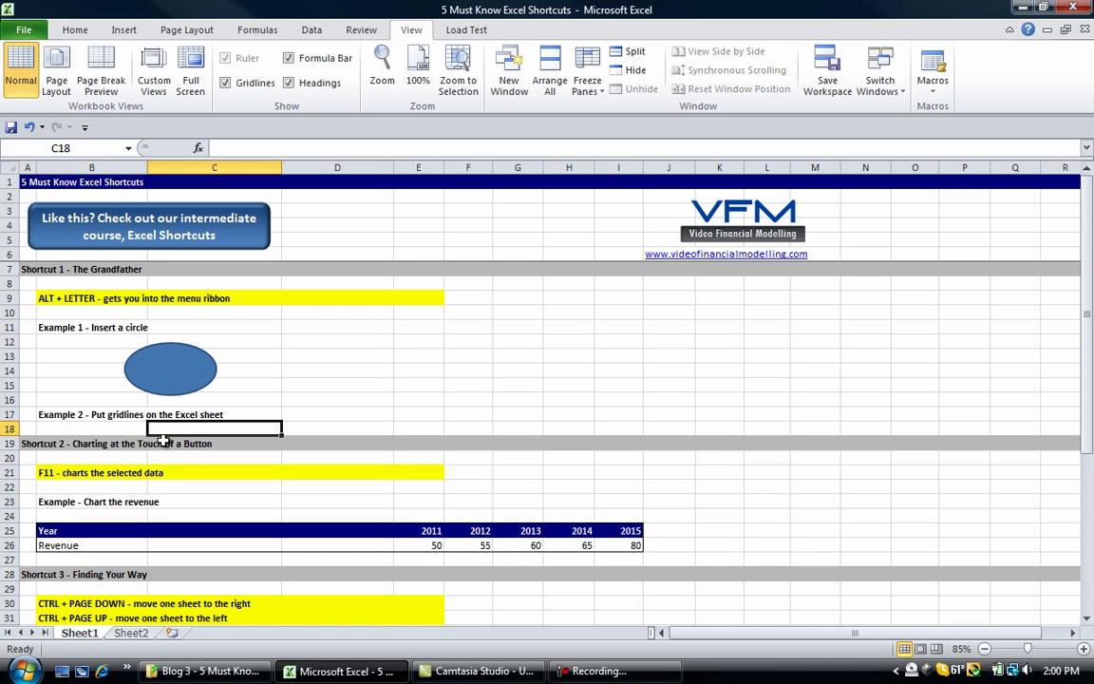
Cancel the stray 'v' entry in C18 and hide the gridlines again.
{"action": "type", "text": "v"}
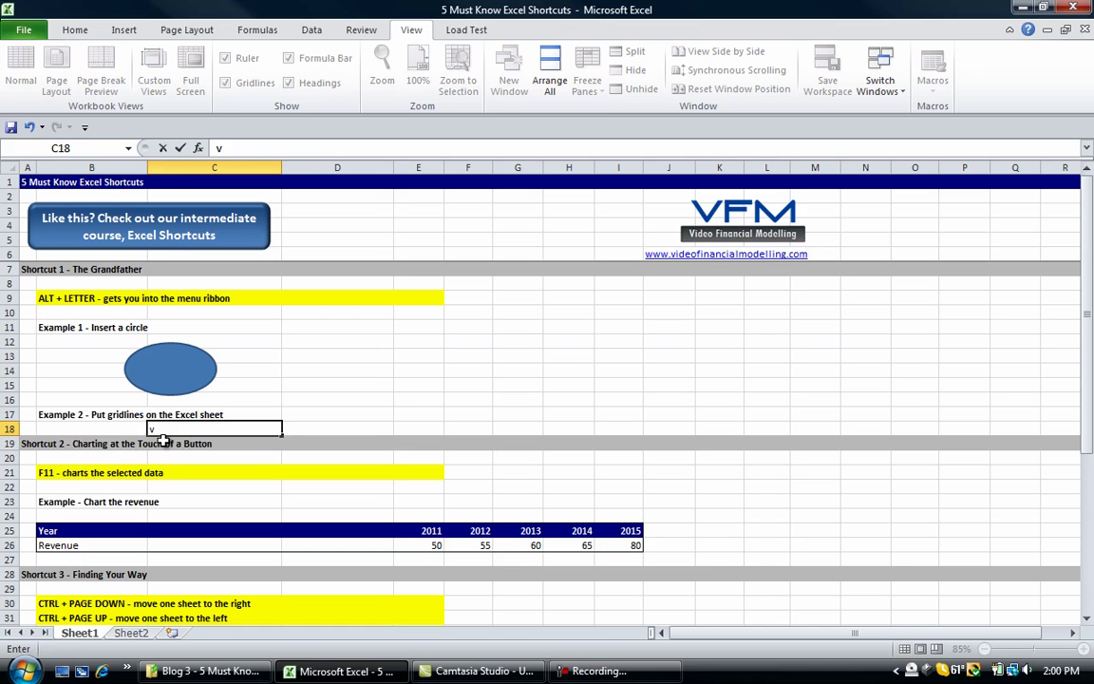
{"action": "key", "text": "Escape"}
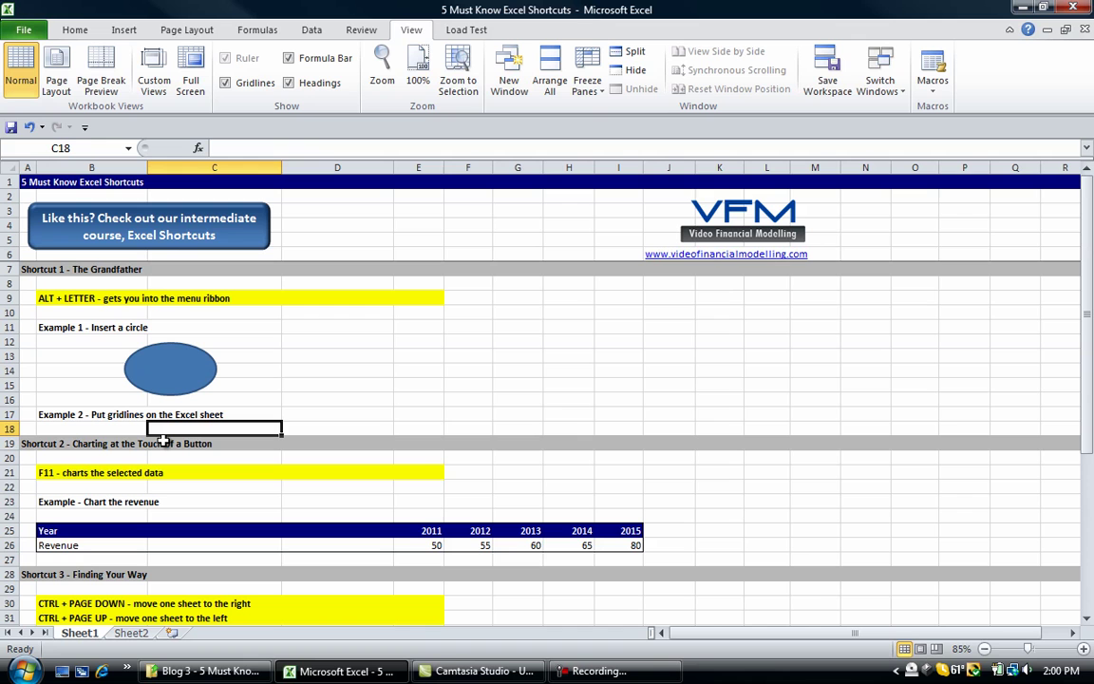
{"action": "key", "text": "alt"}
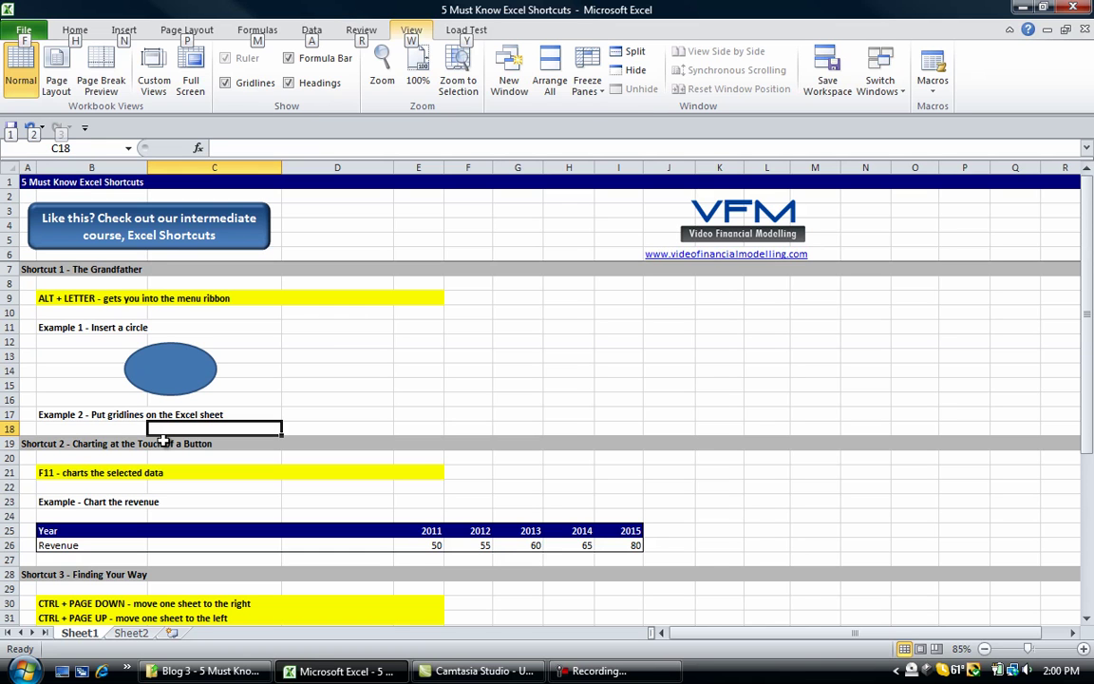
{"action": "key", "text": "w"}
{"action": "key", "text": "v"}
{"action": "key", "text": "g"}
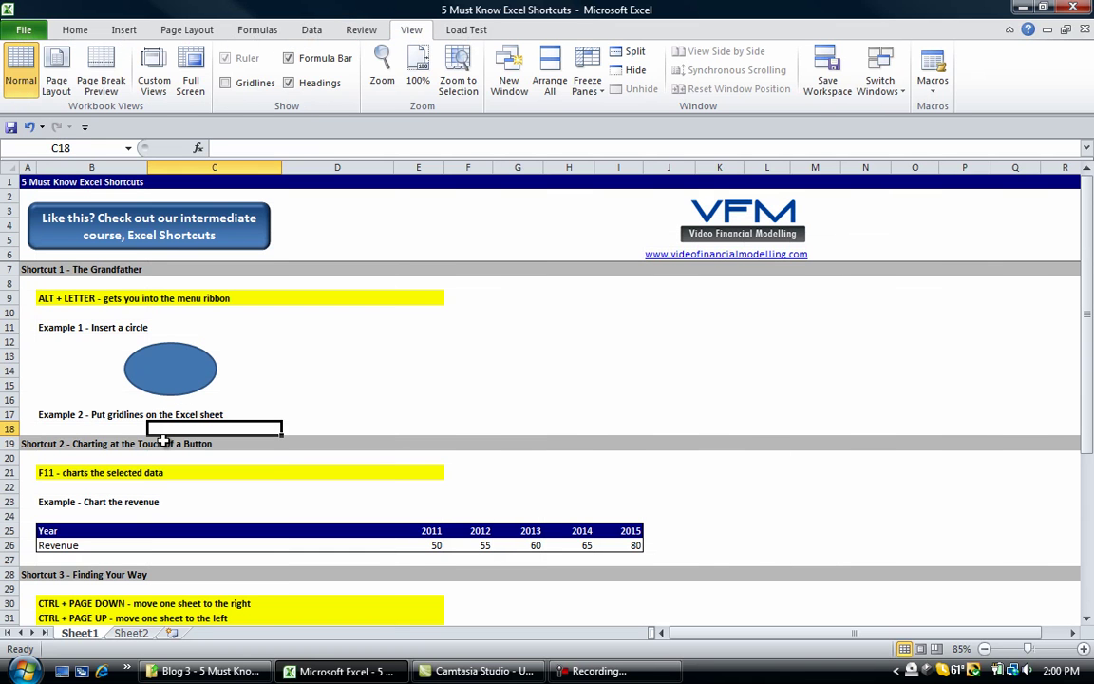
{"action": "key", "text": "Down"}
{"action": "key", "text": "Down"}
{"action": "key", "text": "Down"}
{"action": "key", "text": "Down"}
{"action": "key", "text": "Down"}
{"action": "key", "text": "Down"}
{"action": "key", "text": "Down"}
{"action": "key", "text": "Down"}
{"action": "key", "text": "Down"}
{"action": "key", "text": "Down"}
{"action": "key", "text": "Down"}
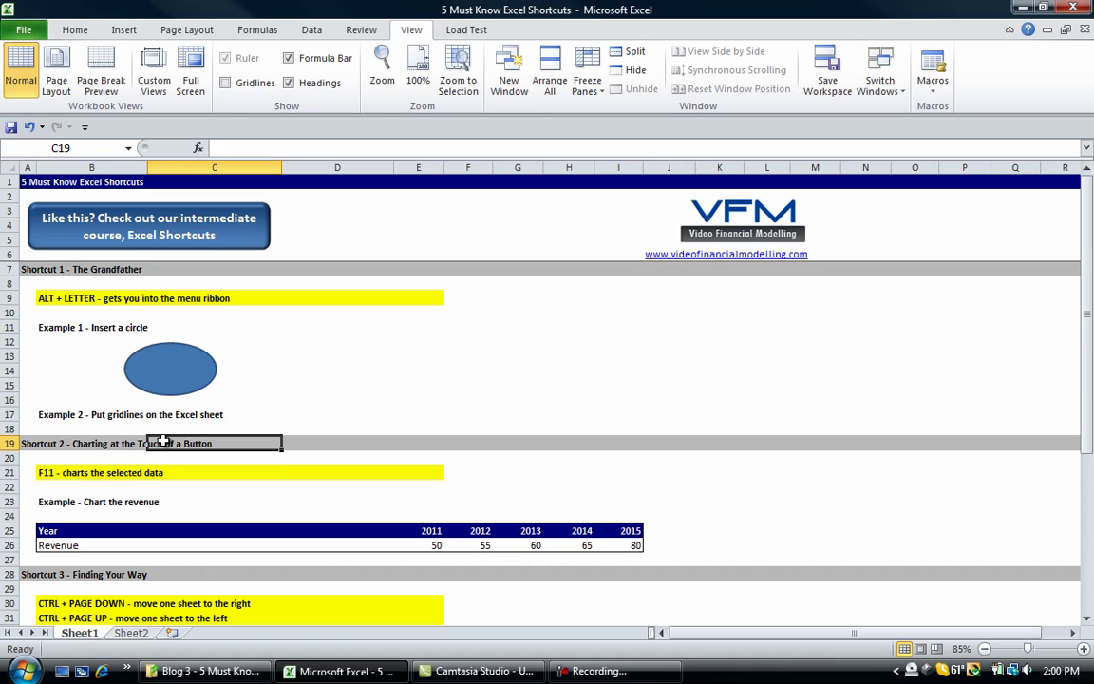
Move past the F11 note in B21 to the 2011 revenue value 50 in E26.
{"action": "key", "text": "Up"}
{"action": "key", "text": "Up"}
{"action": "key", "text": "Up"}
{"action": "key", "text": "Up"}
{"action": "key", "text": "Up"}
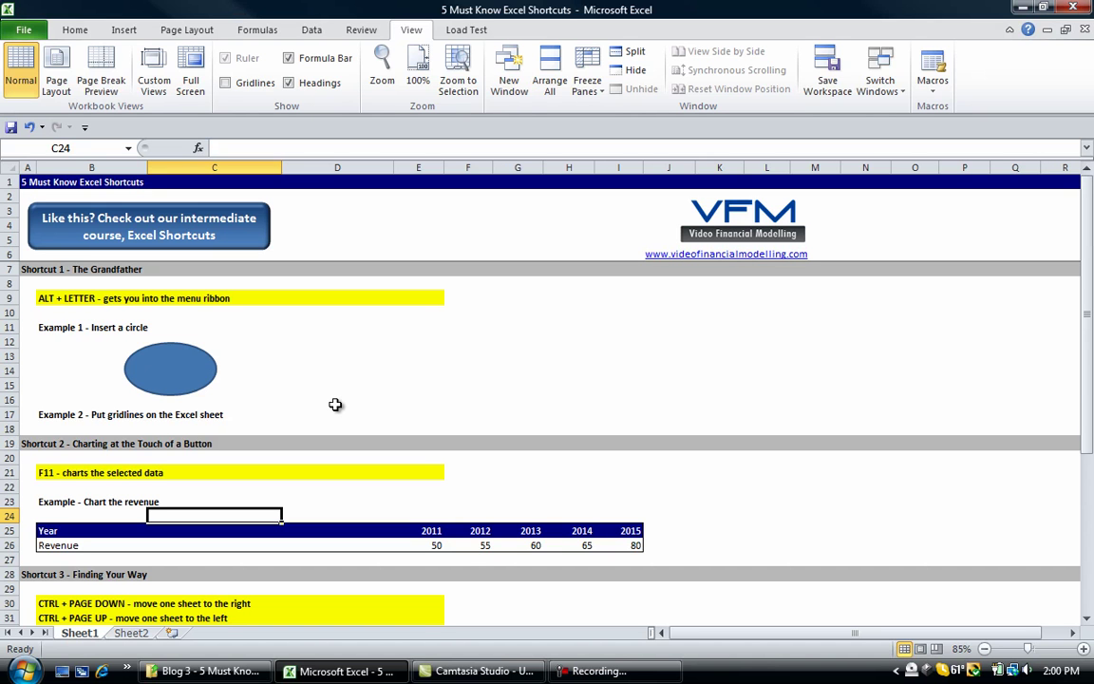
{"action": "key", "text": "Up"}
{"action": "key", "text": "Up"}
{"action": "key", "text": "Up"}
{"action": "key", "text": "Left"}
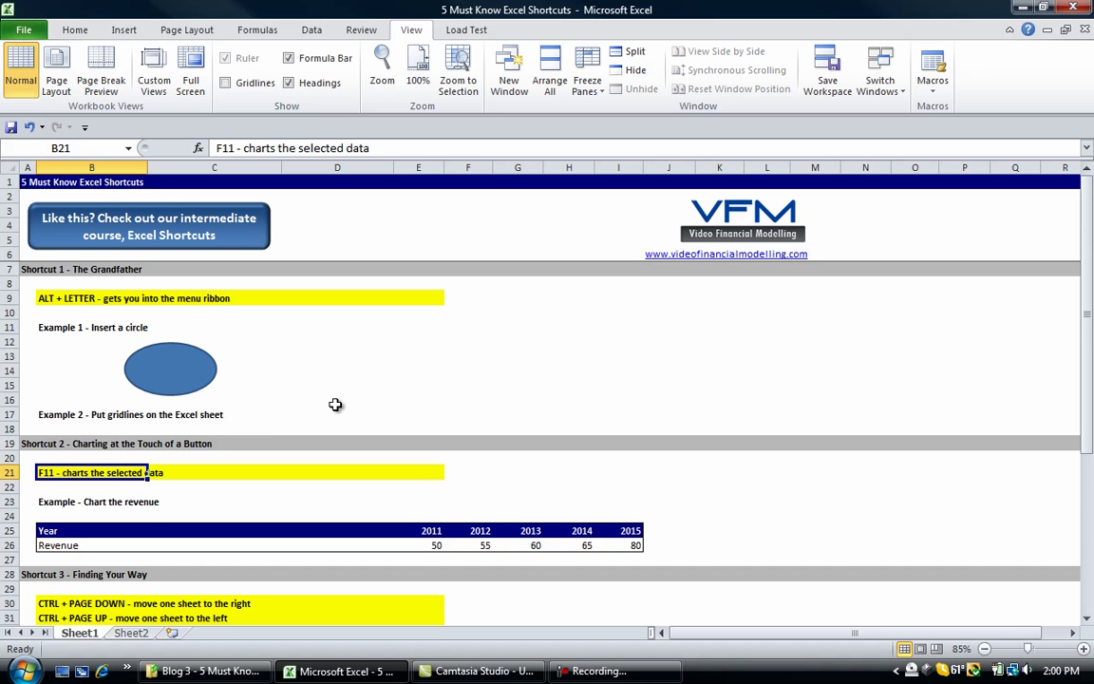
{"action": "key", "text": "Down"}
{"action": "key", "text": "Down"}
{"action": "key", "text": "Down"}
{"action": "key", "text": "Down"}
{"action": "key", "text": "Down"}
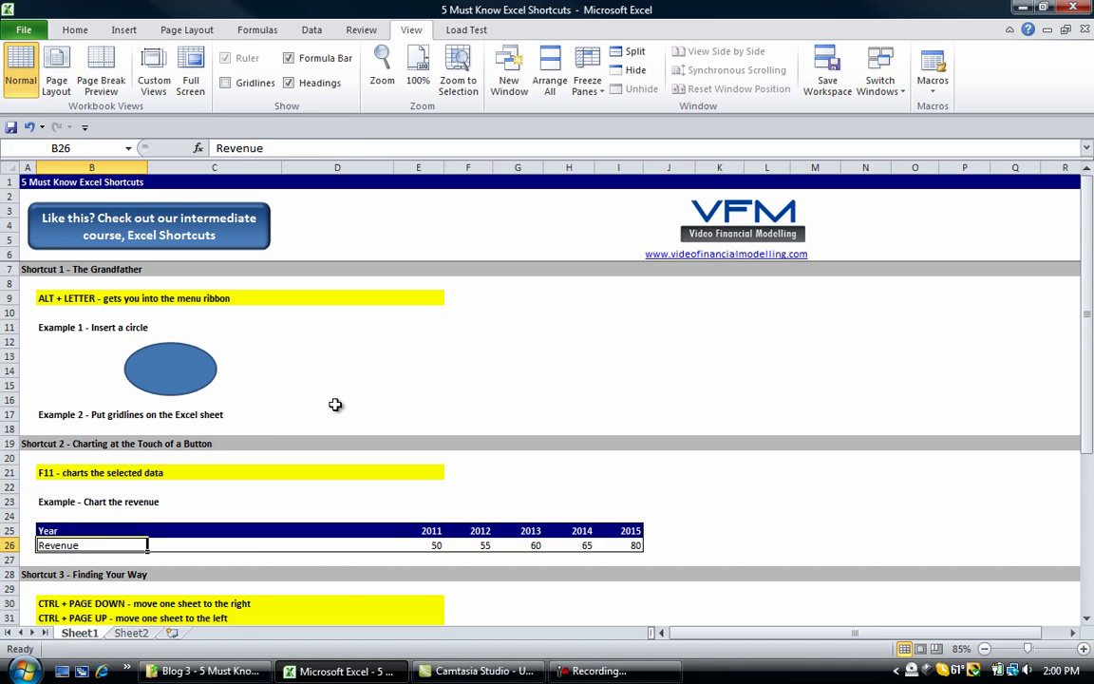
{"action": "key", "text": "Right"}
{"action": "key", "text": "Right"}
{"action": "key", "text": "Right"}
{"action": "key", "text": "Right"}
{"action": "key", "text": "Left"}
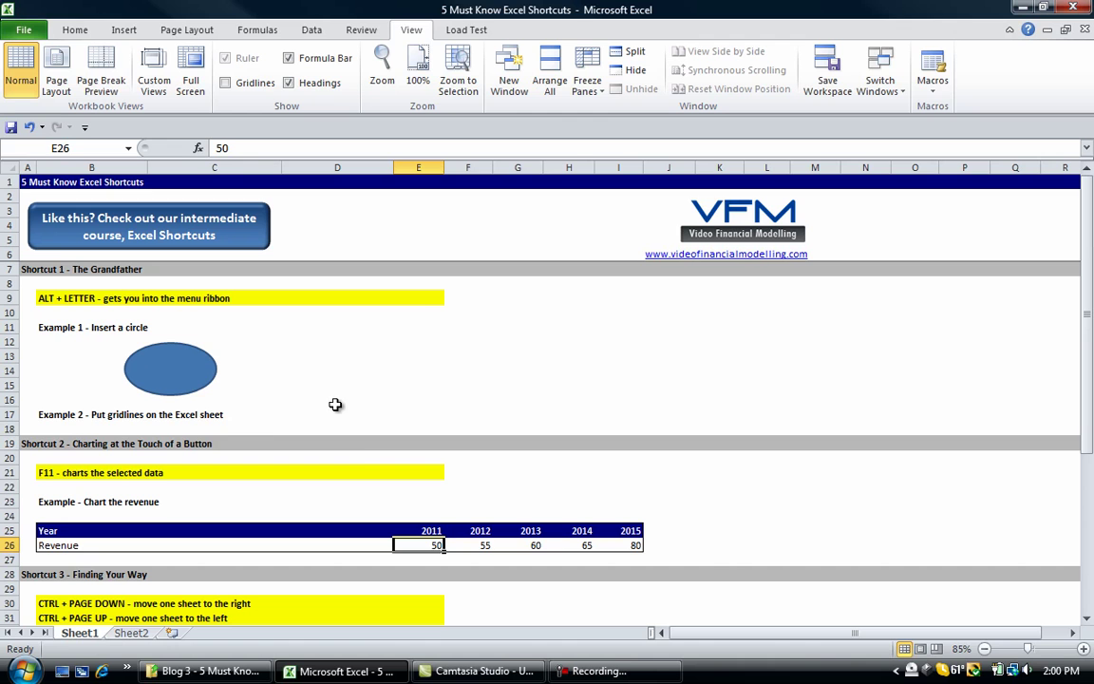
Select the five revenue values 50 to 80 in E26:I26 with Ctrl+Shift+Right.
{"action": "left_click", "coordinate": [472, 534], "text": "shift"}
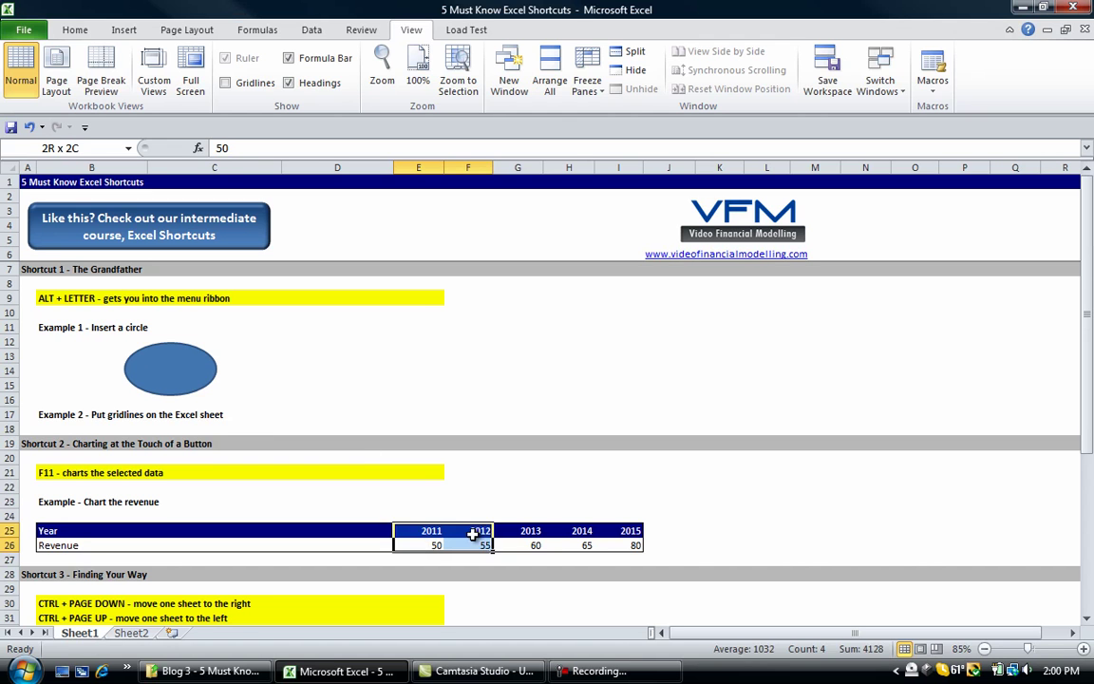
{"action": "left_click_drag", "start_coordinate": [479, 546], "coordinate": [613, 544]}
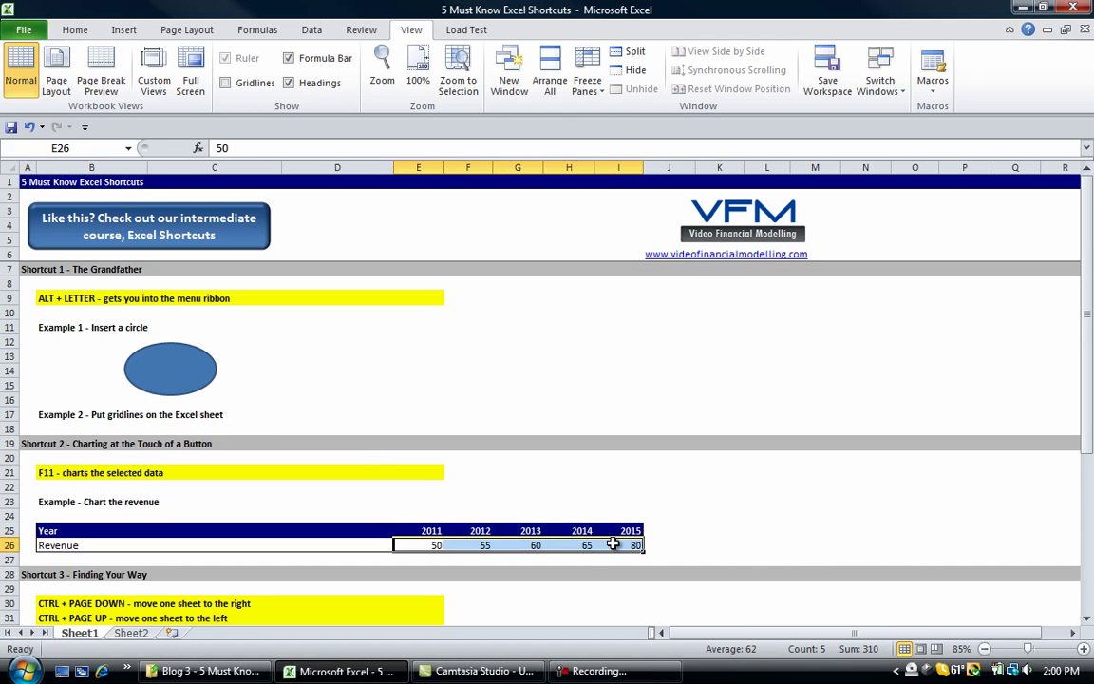
{"action": "left_click", "coordinate": [584, 545]}
{"action": "key", "text": "Left"}
{"action": "key", "text": "Left"}
{"action": "key", "text": "Left"}
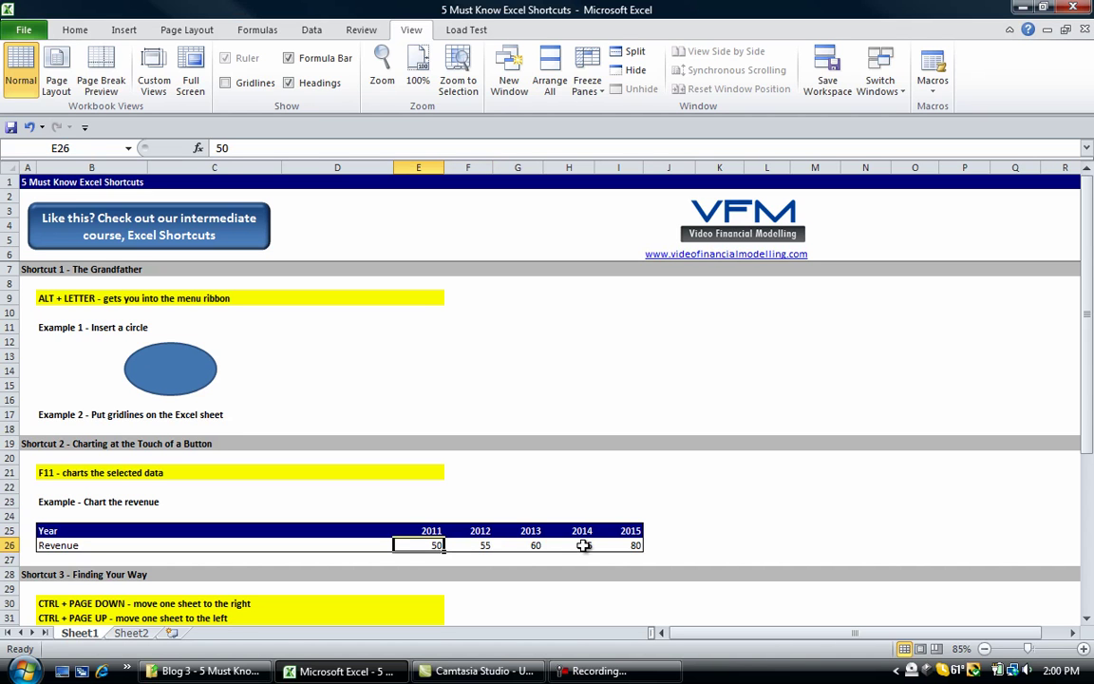
{"action": "key", "text": "ctrl+shift+Right"}
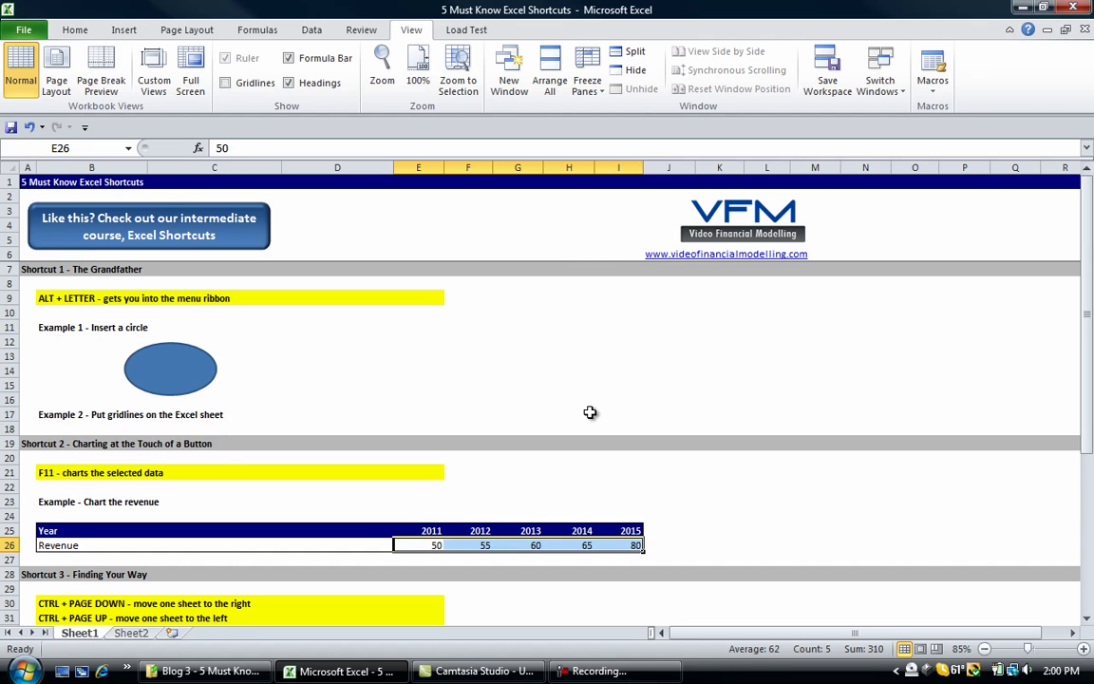
Chart the revenue on new sheet Chart5 with F11, check Sheet1, then return to Chart5.
{"action": "key", "text": "F11"}
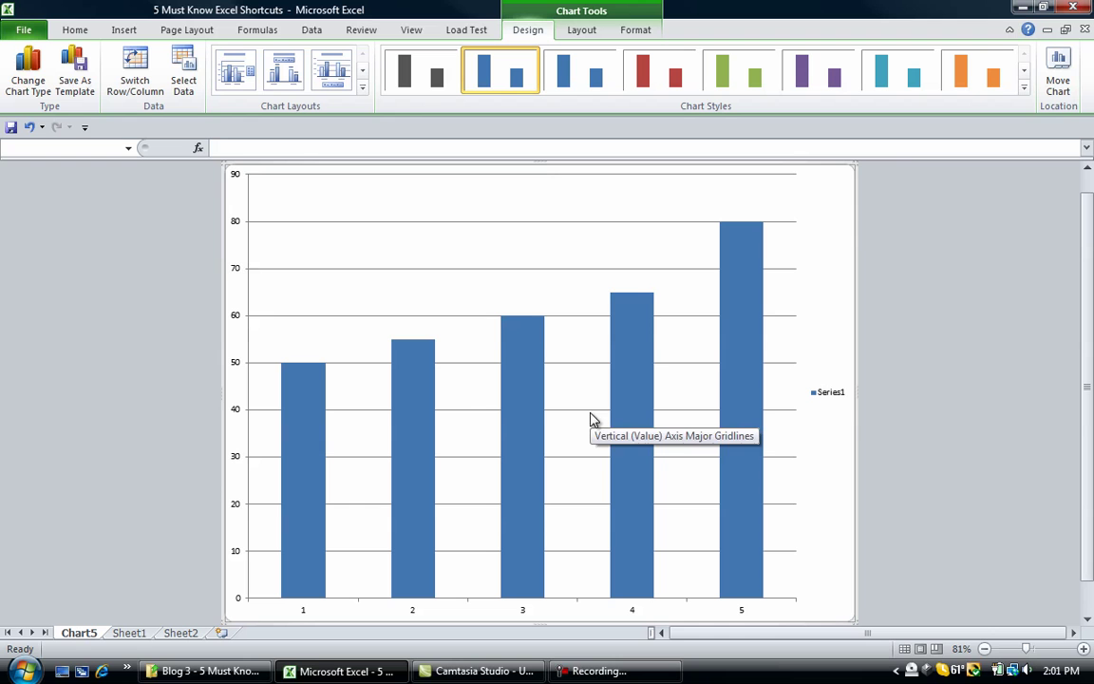
{"action": "mouse_move", "coordinate": [304, 376]}
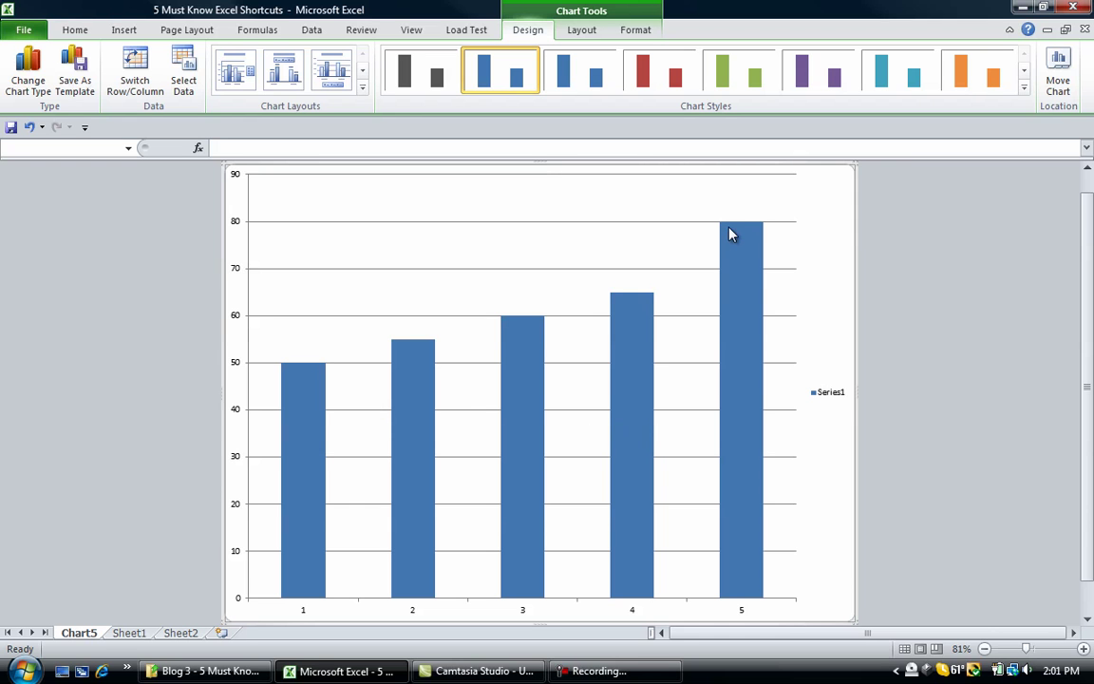
{"action": "left_click", "coordinate": [133, 633]}
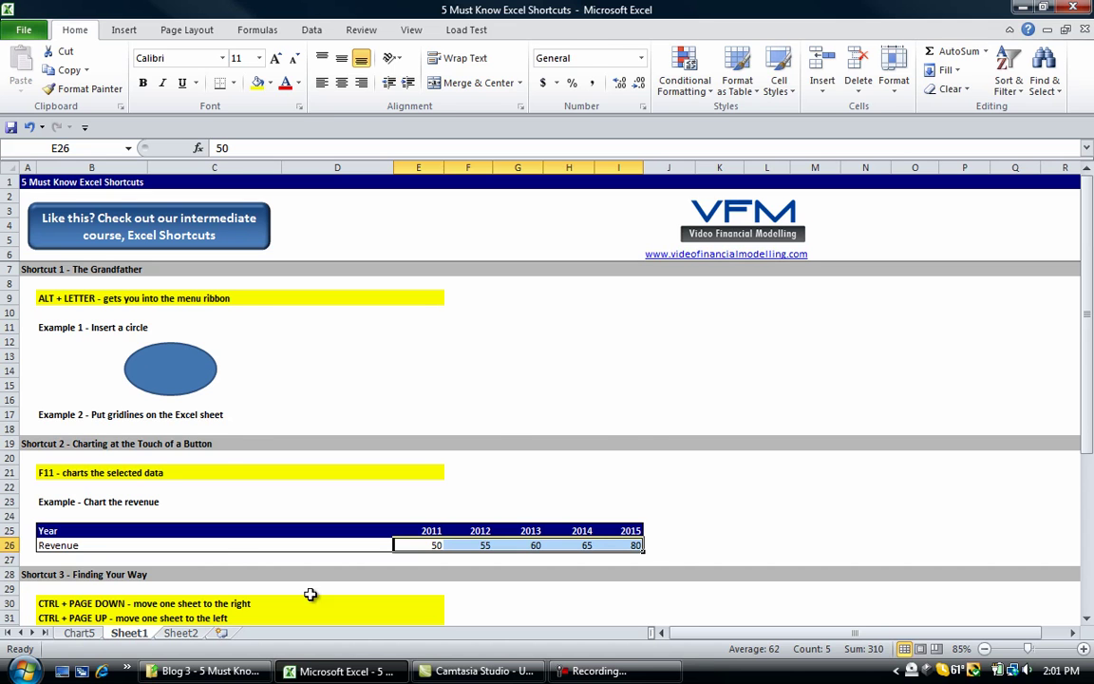
{"action": "left_click", "coordinate": [79, 632]}
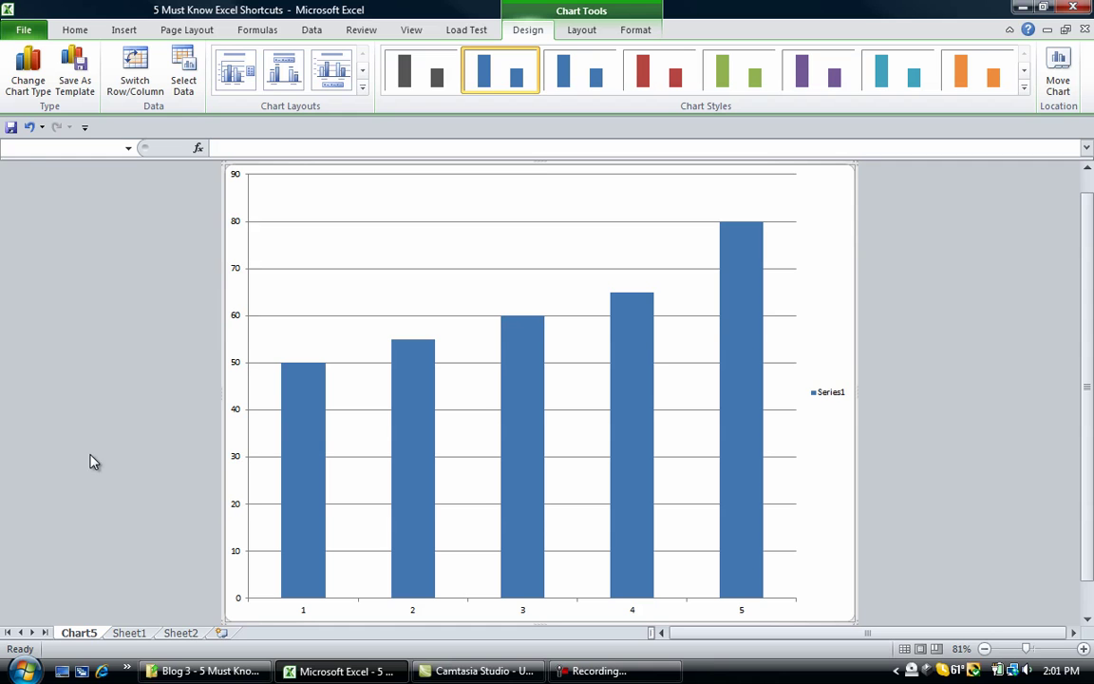
Begin deleting the Chart5 sheet via Home > Delete > Delete Sheet (Alt, H, D, S).
{"action": "right_click", "coordinate": [78, 633]}
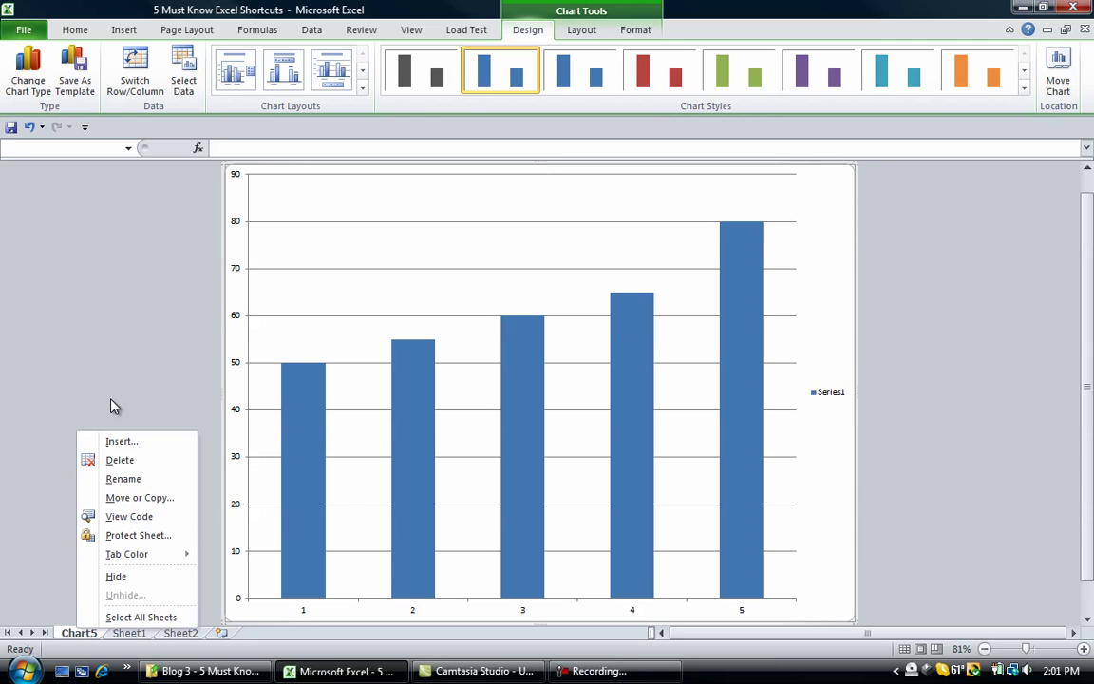
{"action": "key", "text": "alt"}
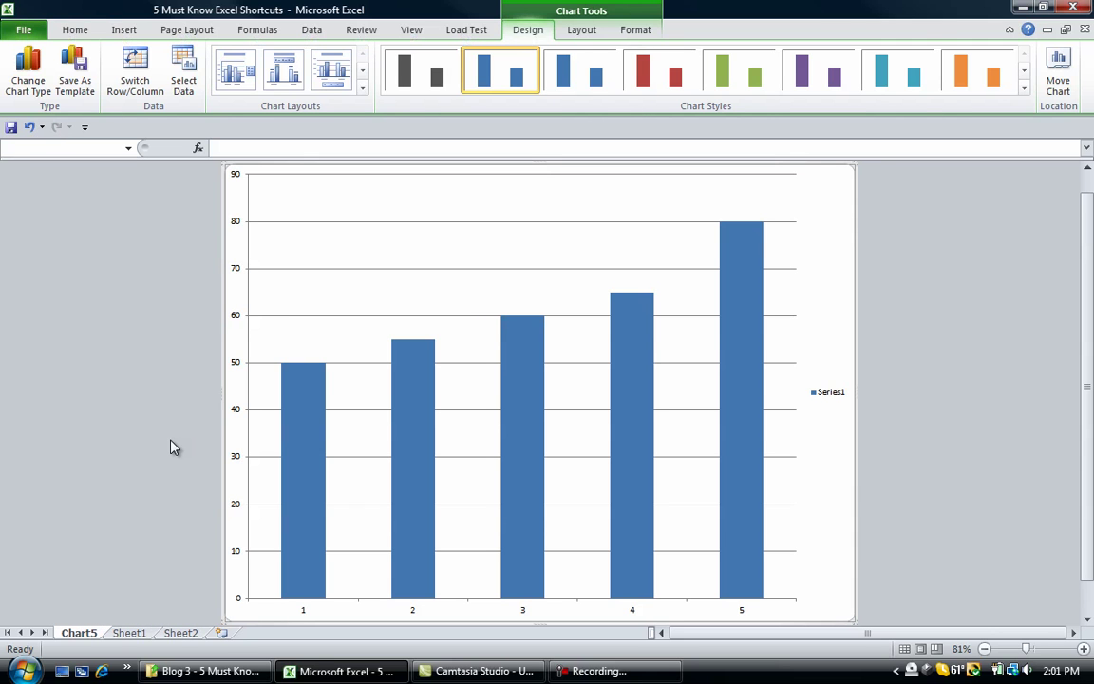
{"action": "key", "text": "h"}
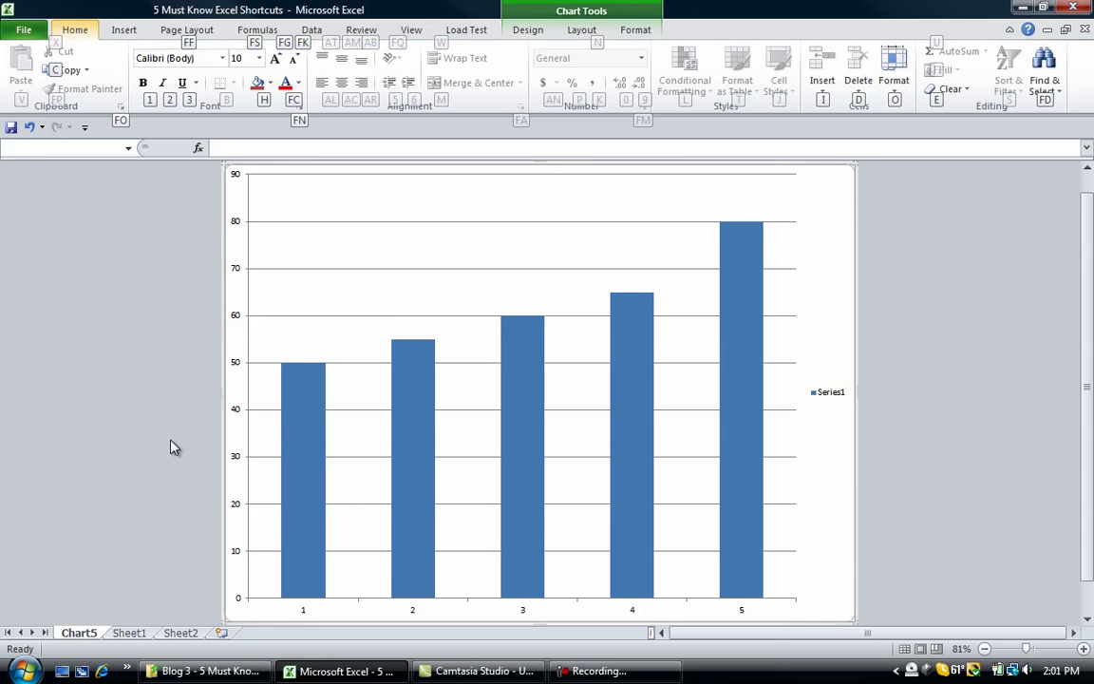
{"action": "key", "text": "d"}
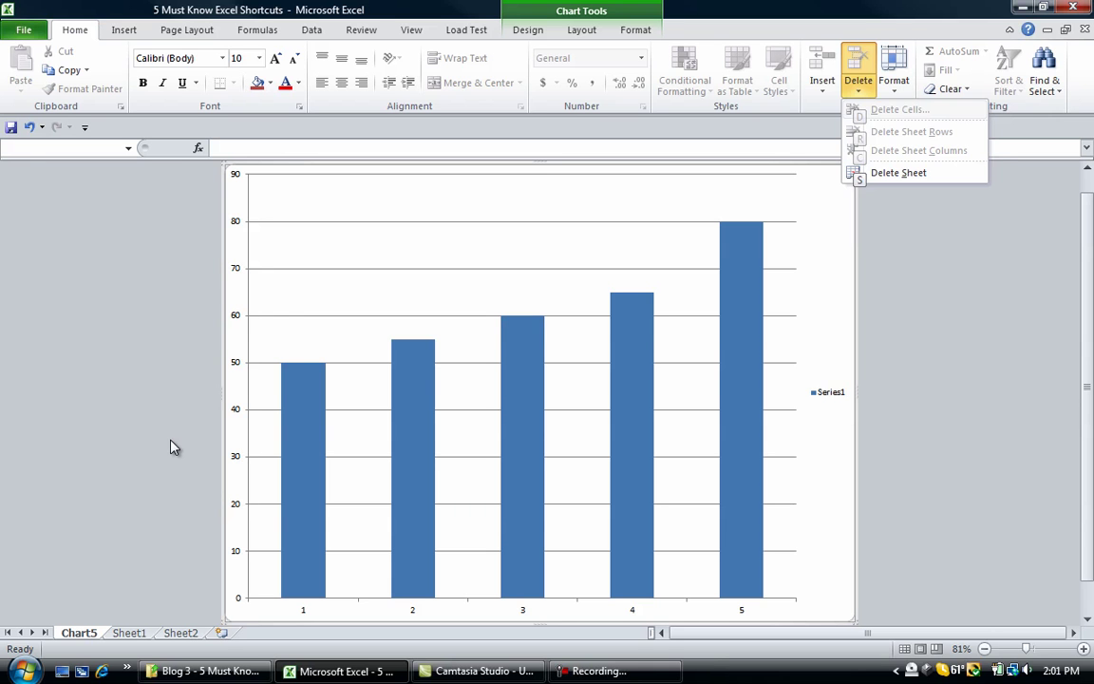
{"action": "key", "text": "s"}
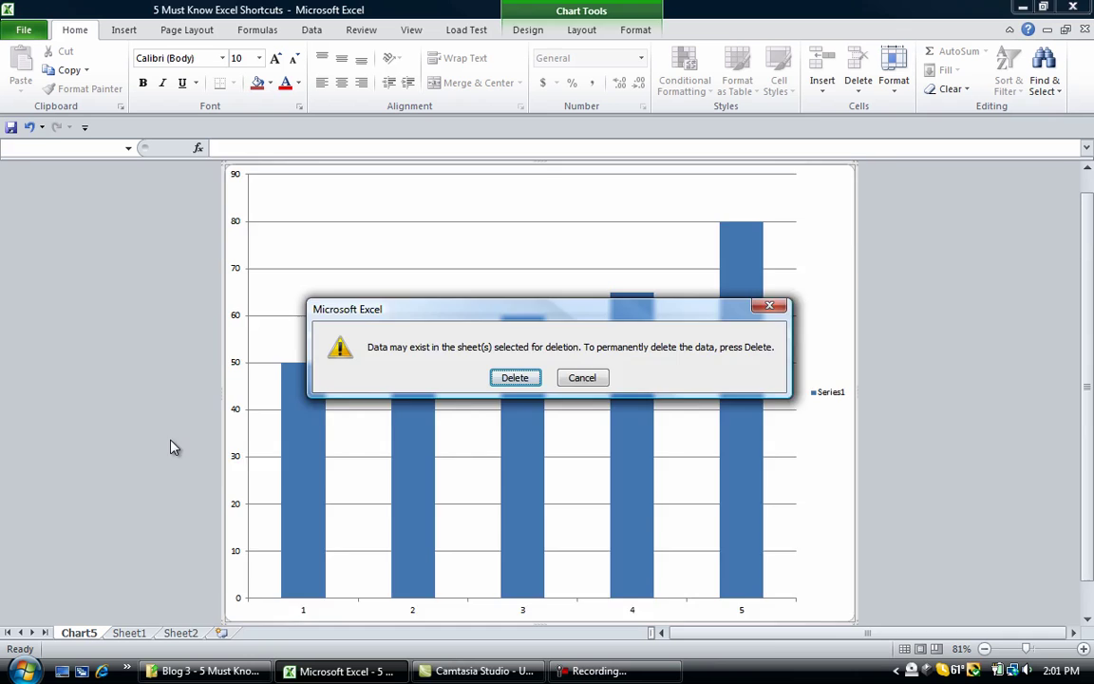
Confirm deleting Chart5 and move to the CTRL + PAGE DOWN tip in B30.
{"action": "key", "text": "Return"}
{"action": "key", "text": "Down"}
{"action": "key", "text": "Down"}
{"action": "key", "text": "Down"}
{"action": "key", "text": "Down"}
{"action": "key", "text": "Down"}
{"action": "key", "text": "Down"}
{"action": "key", "text": "Down"}
{"action": "key", "text": "Down"}
{"action": "key", "text": "Down"}
{"action": "key", "text": "Down"}
{"action": "key", "text": "Down"}
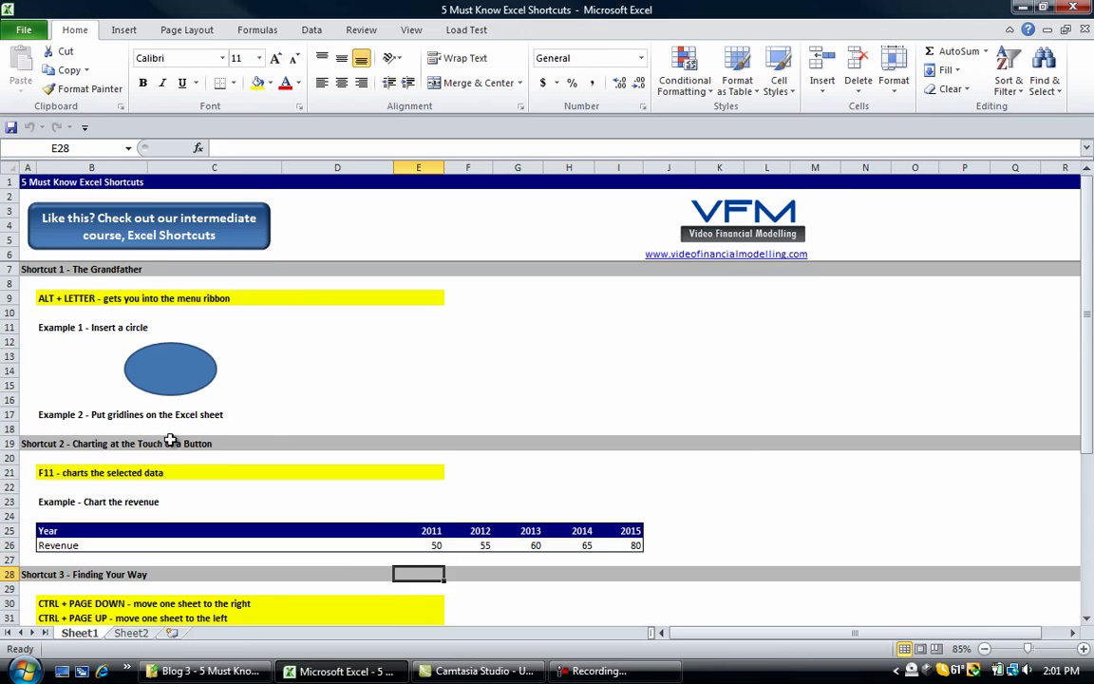
{"action": "key", "text": "Up"}
{"action": "key", "text": "Up"}
{"action": "key", "text": "Up"}
{"action": "key", "text": "Up"}
{"action": "key", "text": "Up"}
{"action": "key", "text": "Up"}
{"action": "key", "text": "Up"}
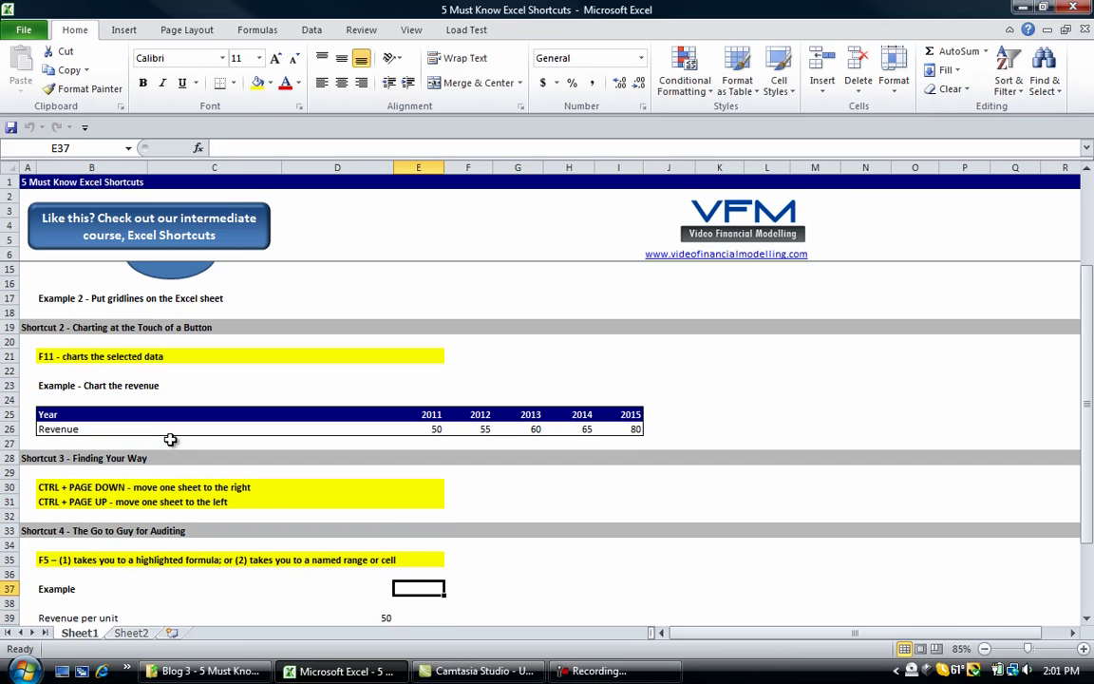
{"action": "key", "text": "Left"}
{"action": "key", "text": "Left"}
{"action": "key", "text": "Left"}
{"action": "key", "text": "Left"}
{"action": "key", "text": "Up"}
{"action": "key", "text": "Up"}
{"action": "key", "text": "Up"}
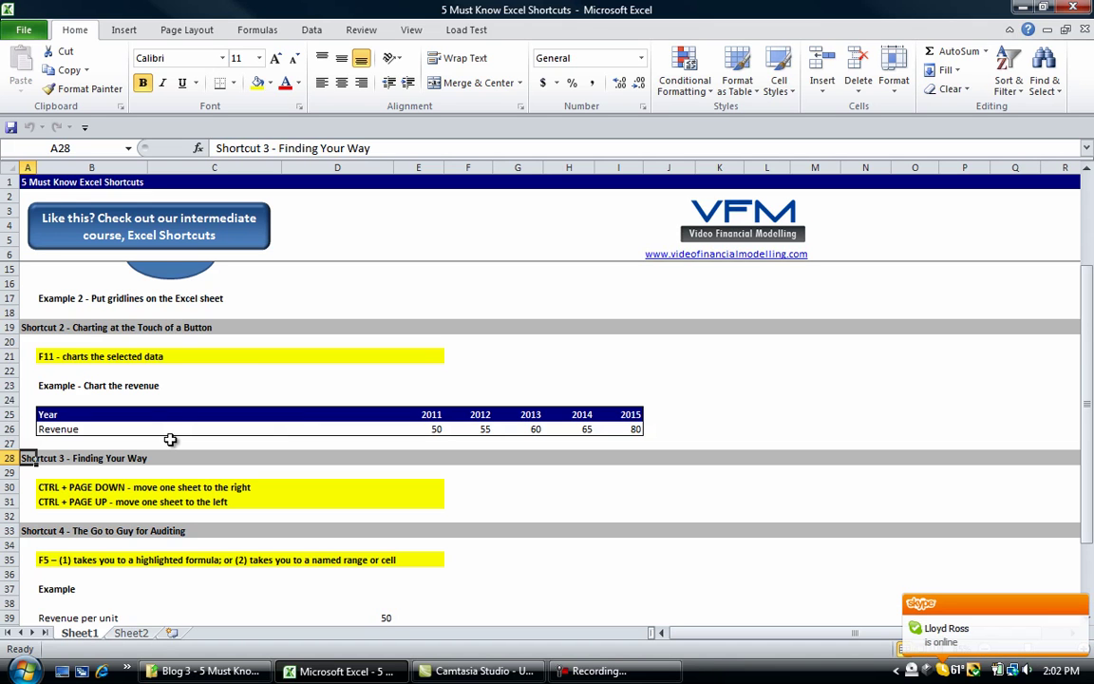
{"action": "key", "text": "Down"}
{"action": "key", "text": "Down"}
{"action": "key", "text": "Right"}
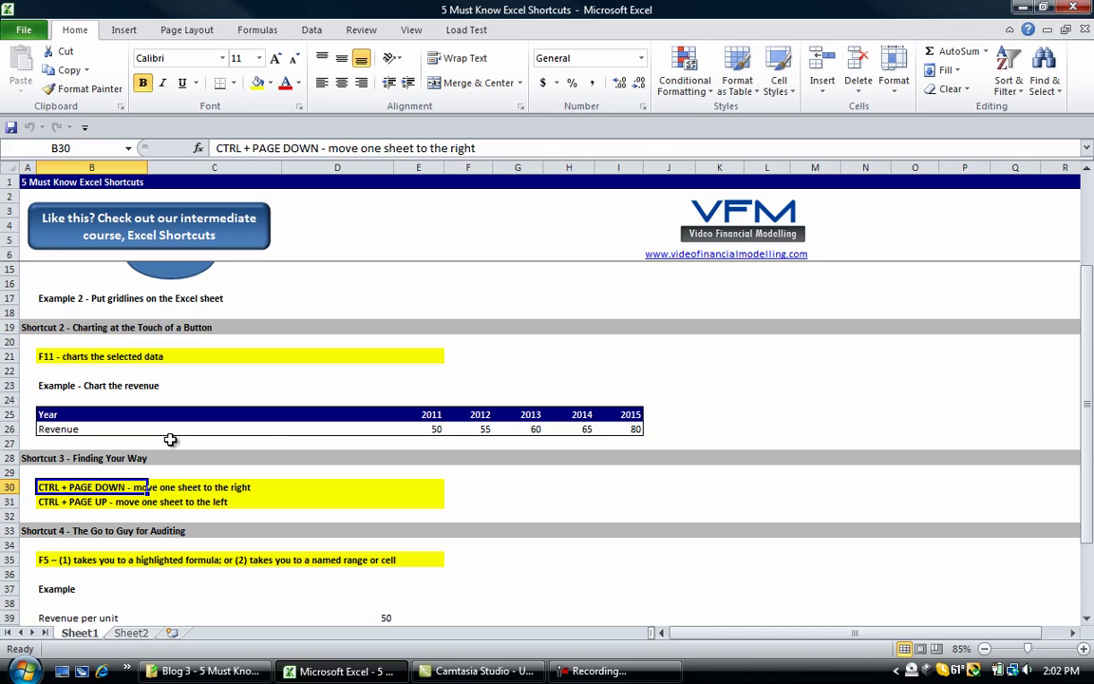
{"action": "key", "text": "ctrl+Page_Down"}
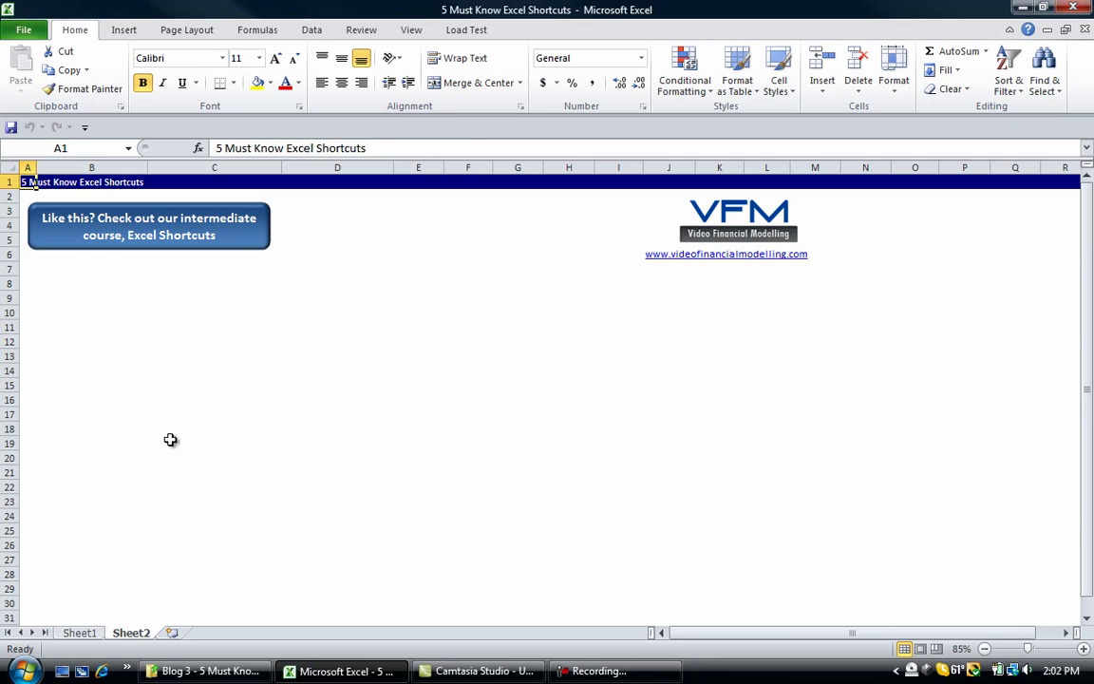
{"action": "key", "text": "ctrl+Page_Up"}
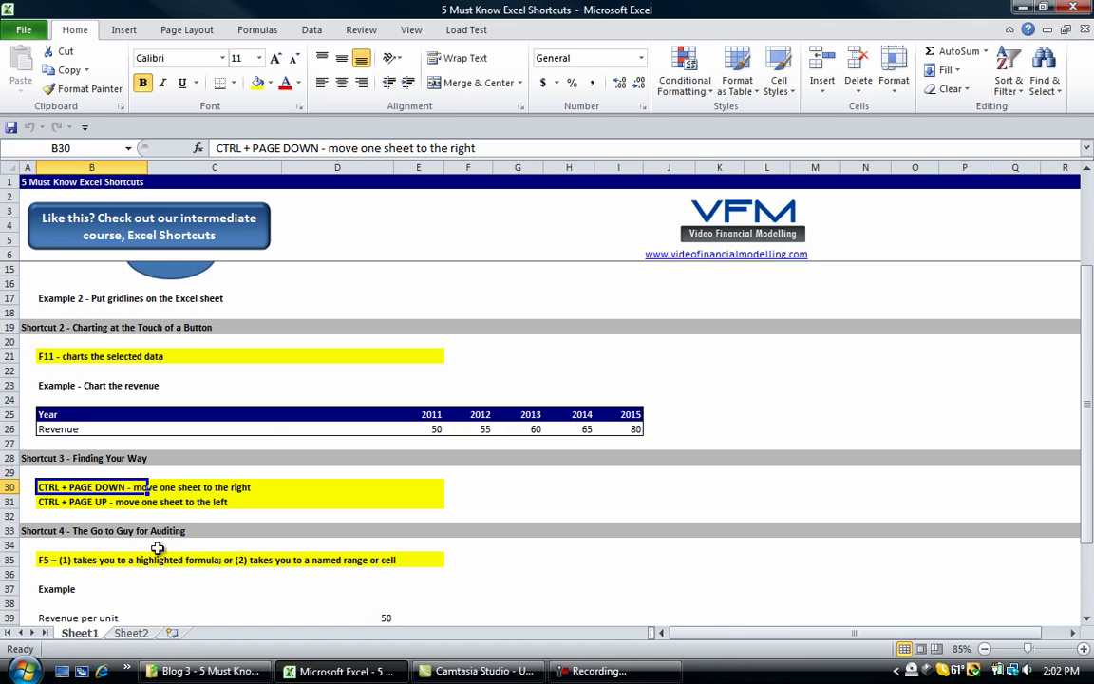
{"action": "left_click", "coordinate": [131, 633]}
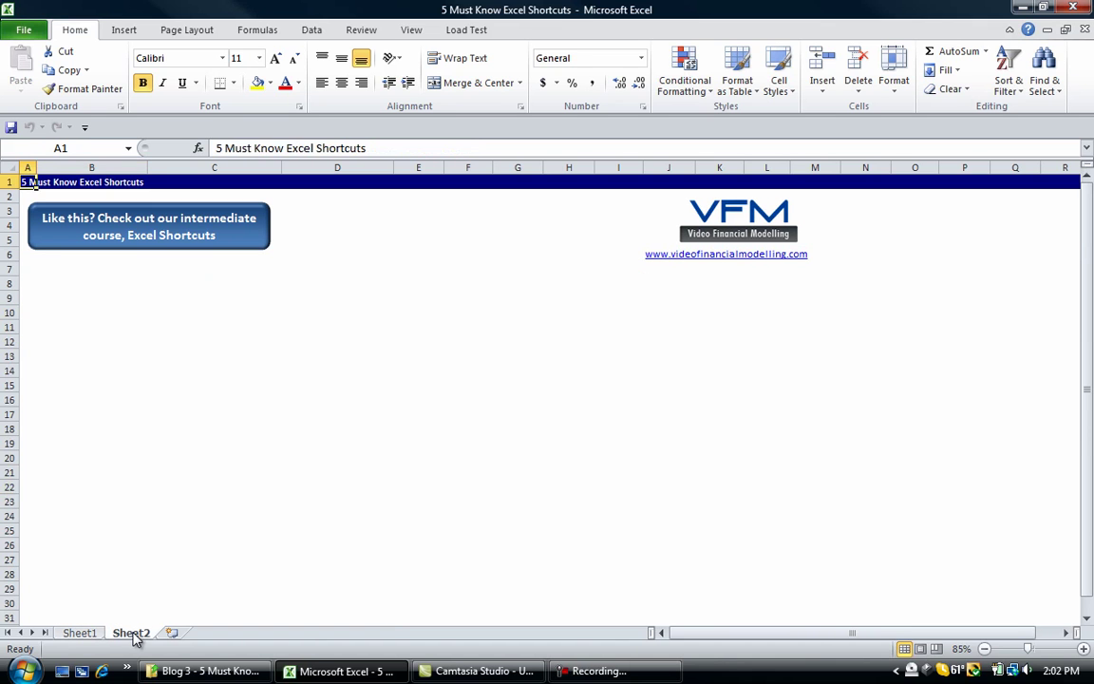
{"action": "left_click", "coordinate": [84, 634]}
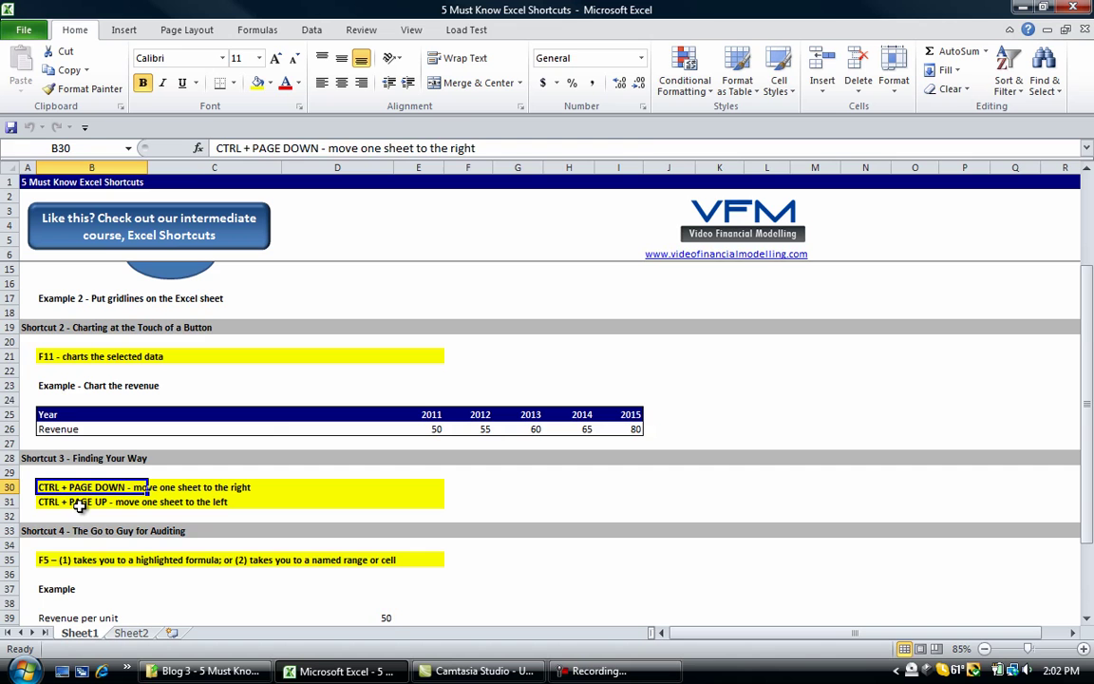
{"action": "key", "text": "ctrl+Down"}
{"action": "key", "text": "ctrl+Down"}
{"action": "key", "text": "ctrl+Down"}
{"action": "key", "text": "ctrl+Down"}
{"action": "key", "text": "ctrl+Down"}
{"action": "key", "text": "ctrl+Down"}
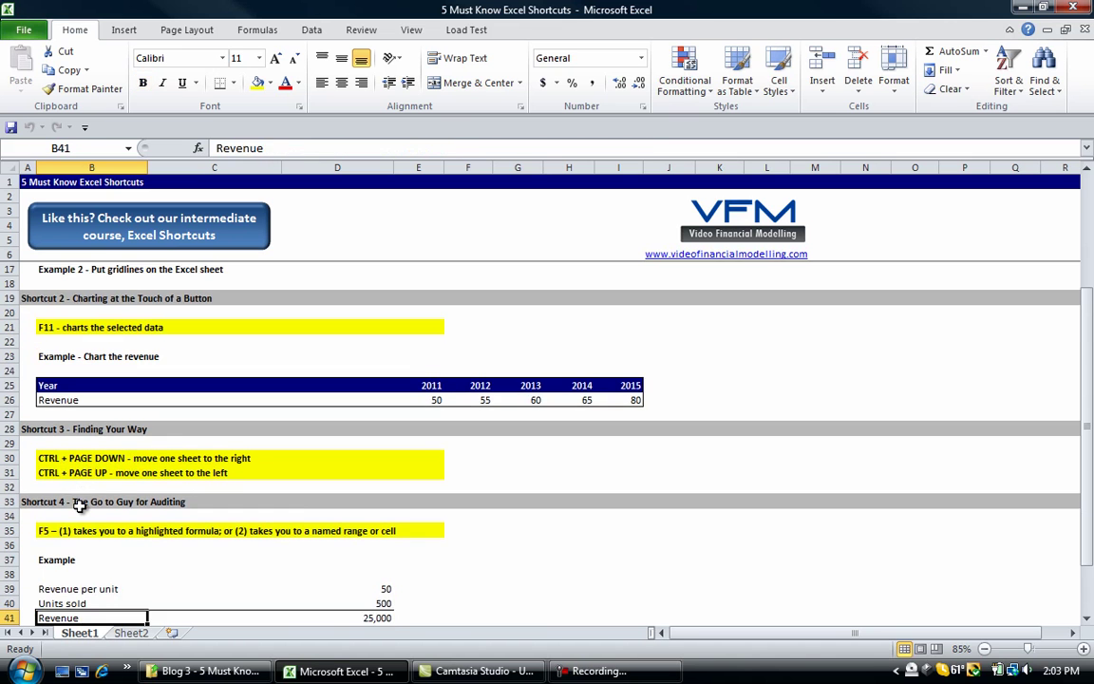
Review the Revenue per unit rows and select the =D39*D40 Revenue formula in D41.
{"action": "key", "text": "Up"}
{"action": "key", "text": "Up"}
{"action": "key", "text": "Up"}
{"action": "key", "text": "Up"}
{"action": "key", "text": "Up"}
{"action": "key", "text": "Up"}
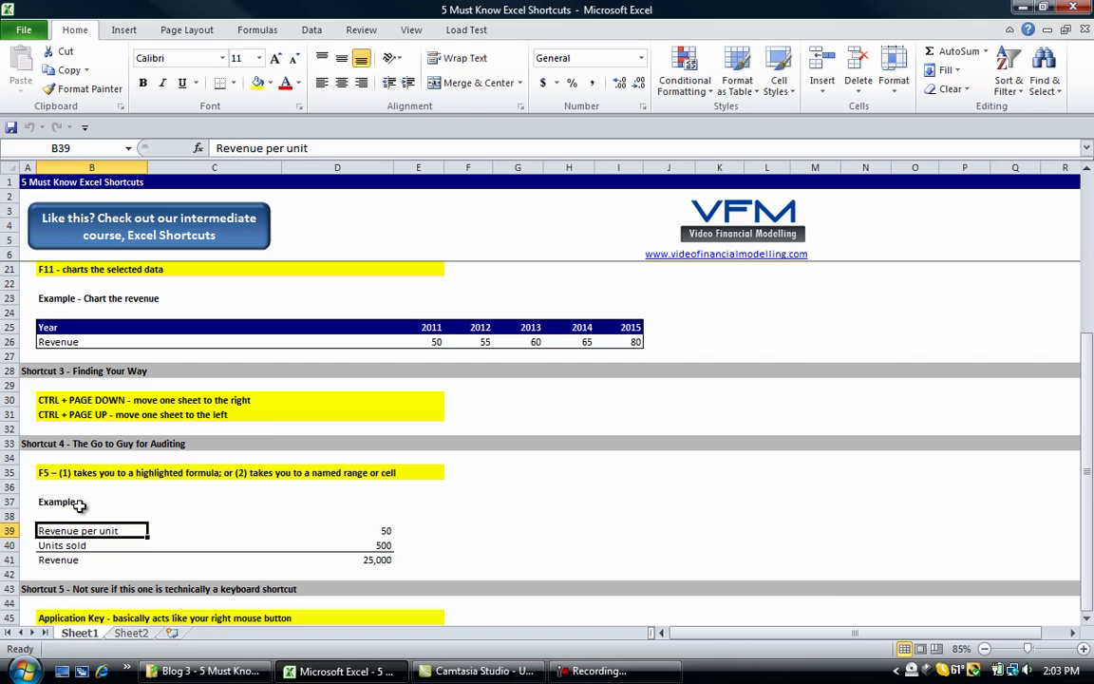
{"action": "key", "text": "Down"}
{"action": "key", "text": "Down"}
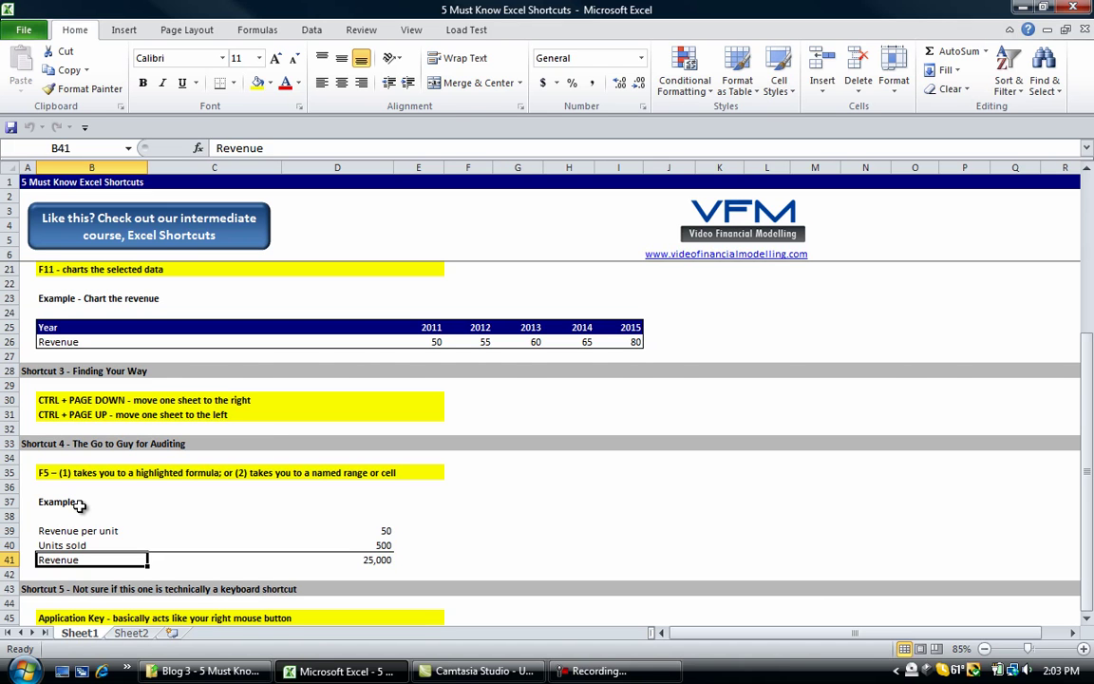
{"action": "key", "text": "Up"}
{"action": "key", "text": "Up"}
{"action": "key", "text": "Up"}
{"action": "key", "text": "Left"}
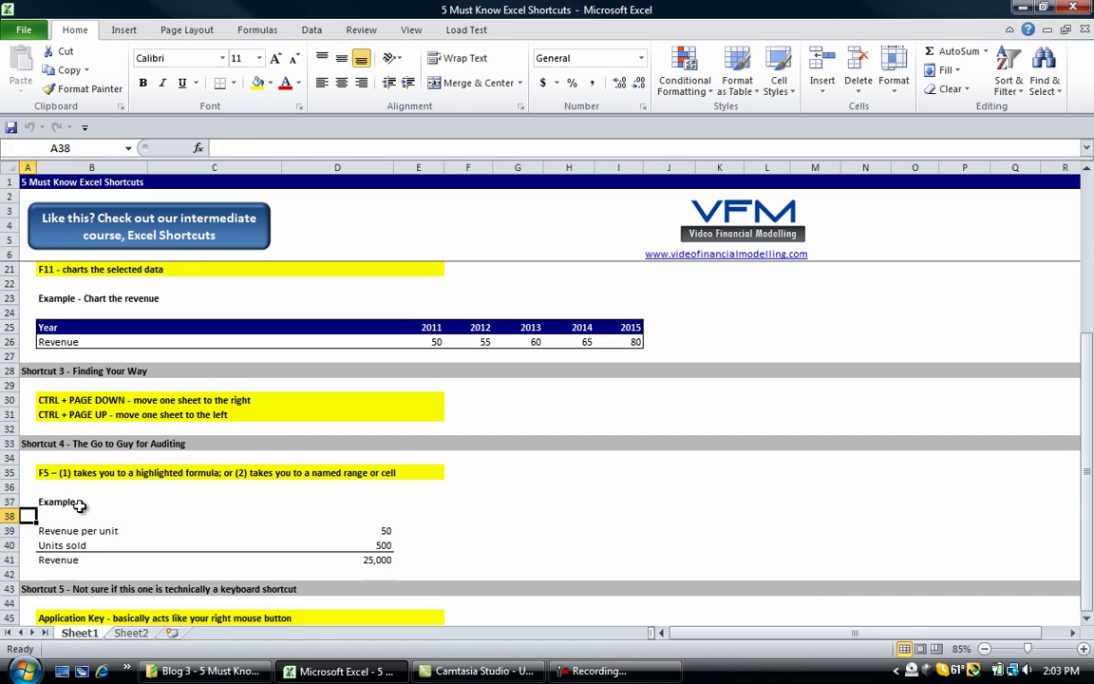
{"action": "key", "text": "Down"}
{"action": "key", "text": "Down"}
{"action": "key", "text": "Down"}
{"action": "key", "text": "Right"}
{"action": "key", "text": "Right"}
{"action": "key", "text": "Right"}
{"action": "key", "text": "Right"}
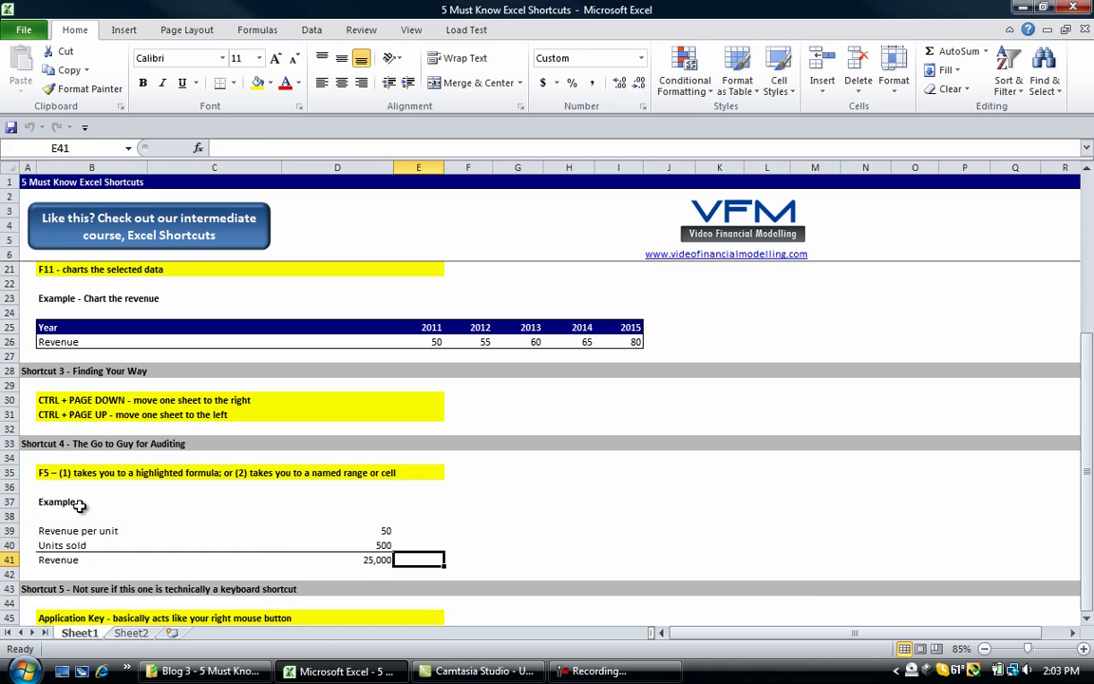
{"action": "key", "text": "Left"}
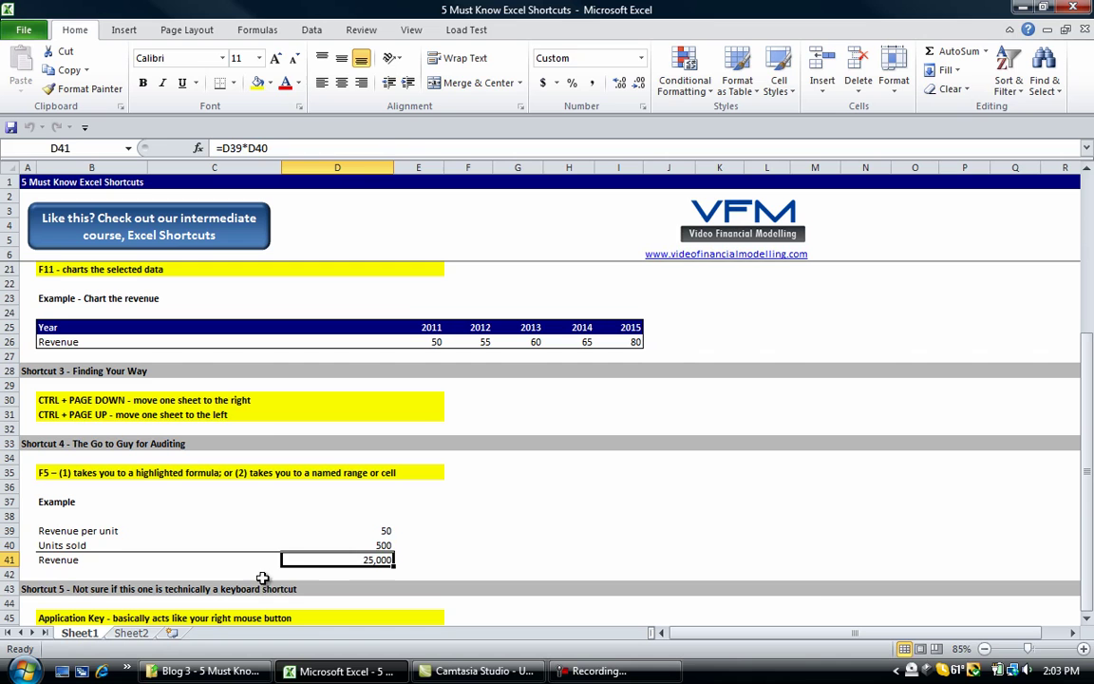
{"action": "double_click", "coordinate": [314, 560]}
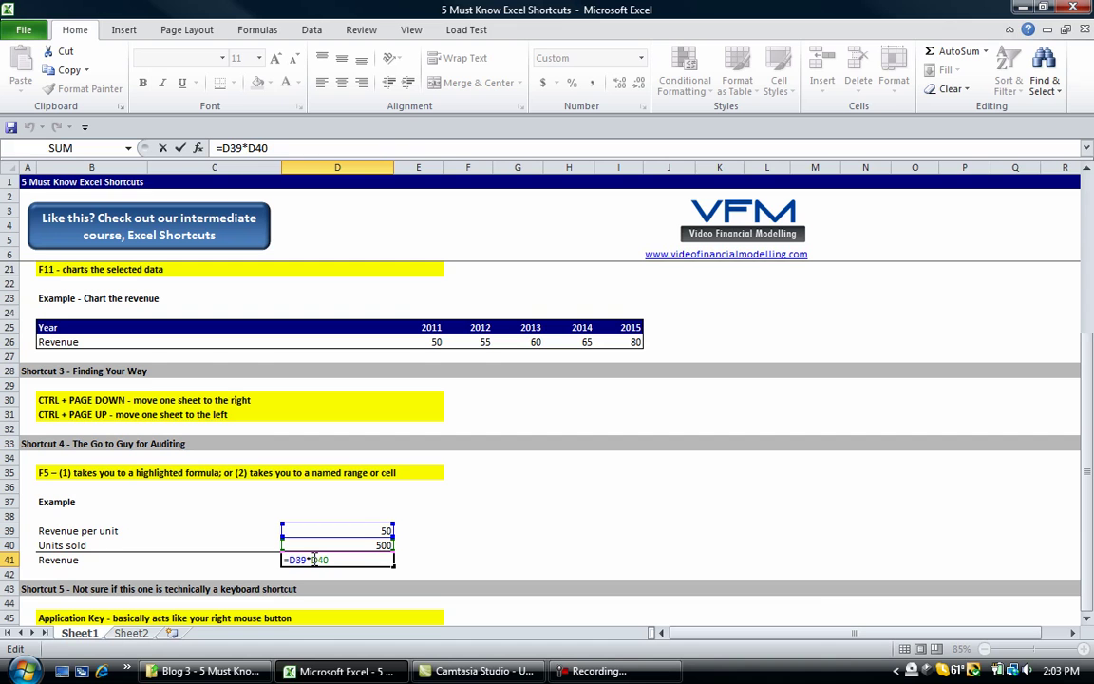
{"action": "left_click_drag", "start_coordinate": [305, 560], "coordinate": [289, 561]}
{"action": "key", "text": "F5"}
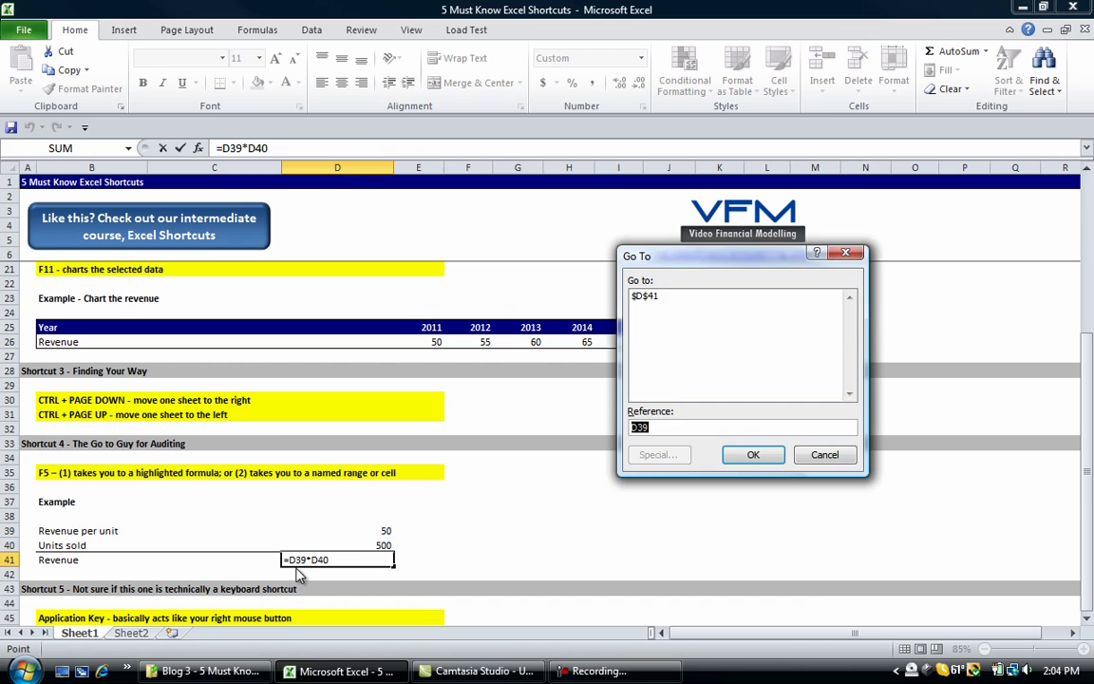
{"action": "key", "text": "Return"}
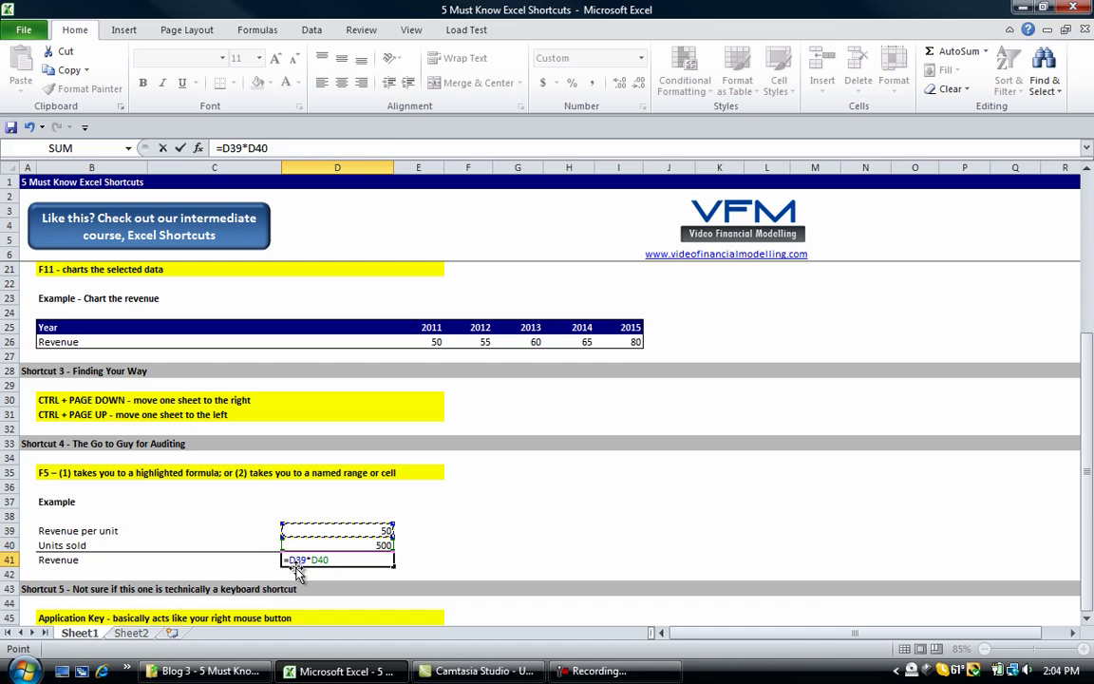
{"action": "key", "text": "ctrl+Return"}
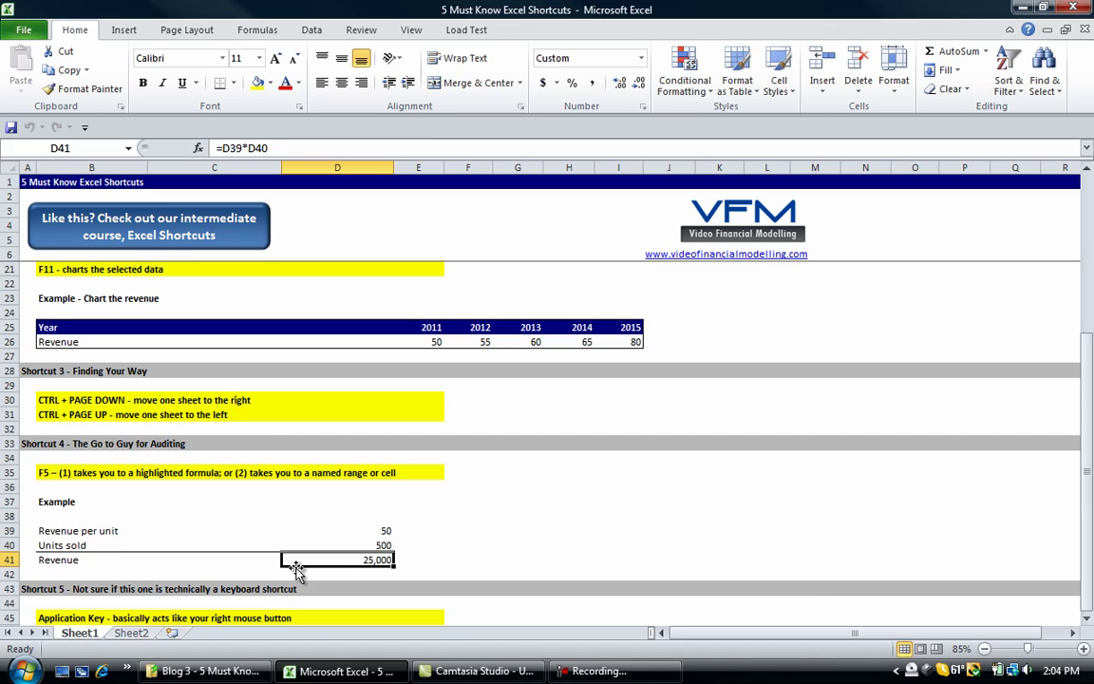
Select the Application Key note in B45 and open its shortcut menu with the Application key.
{"action": "key", "text": "Down"}
{"action": "key", "text": "Down"}
{"action": "key", "text": "Down"}
{"action": "key", "text": "Down"}
{"action": "key", "text": "Down"}
{"action": "key", "text": "Down"}
{"action": "key", "text": "Down"}
{"action": "key", "text": "Down"}
{"action": "key", "text": "Down"}
{"action": "key", "text": "Down"}
{"action": "key", "text": "Down"}
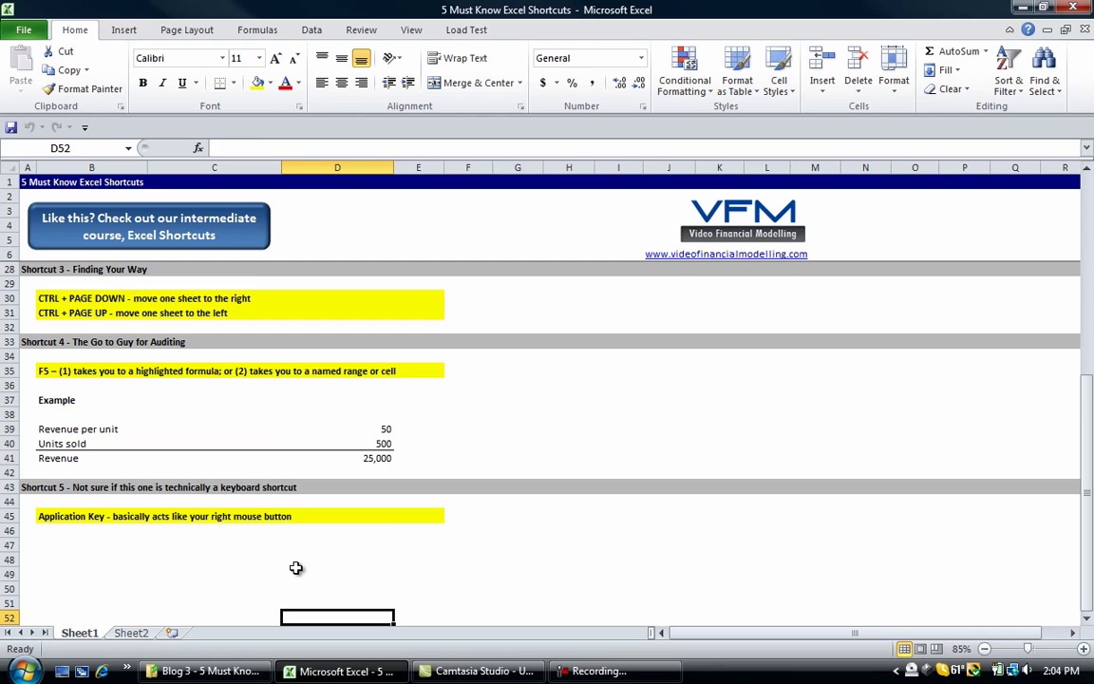
{"action": "key", "text": "Up"}
{"action": "key", "text": "Up"}
{"action": "key", "text": "Up"}
{"action": "key", "text": "Up"}
{"action": "key", "text": "Up"}
{"action": "key", "text": "Up"}
{"action": "key", "text": "Left"}
{"action": "key", "text": "Up"}
{"action": "key", "text": "Left"}
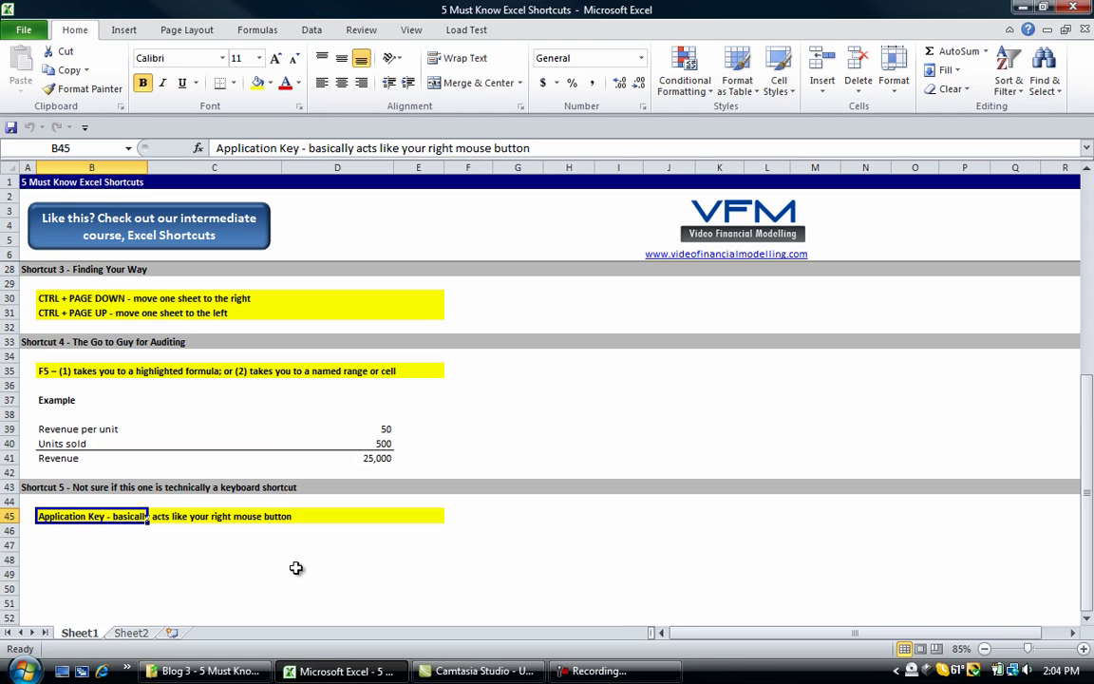
{"action": "key", "text": "Down"}
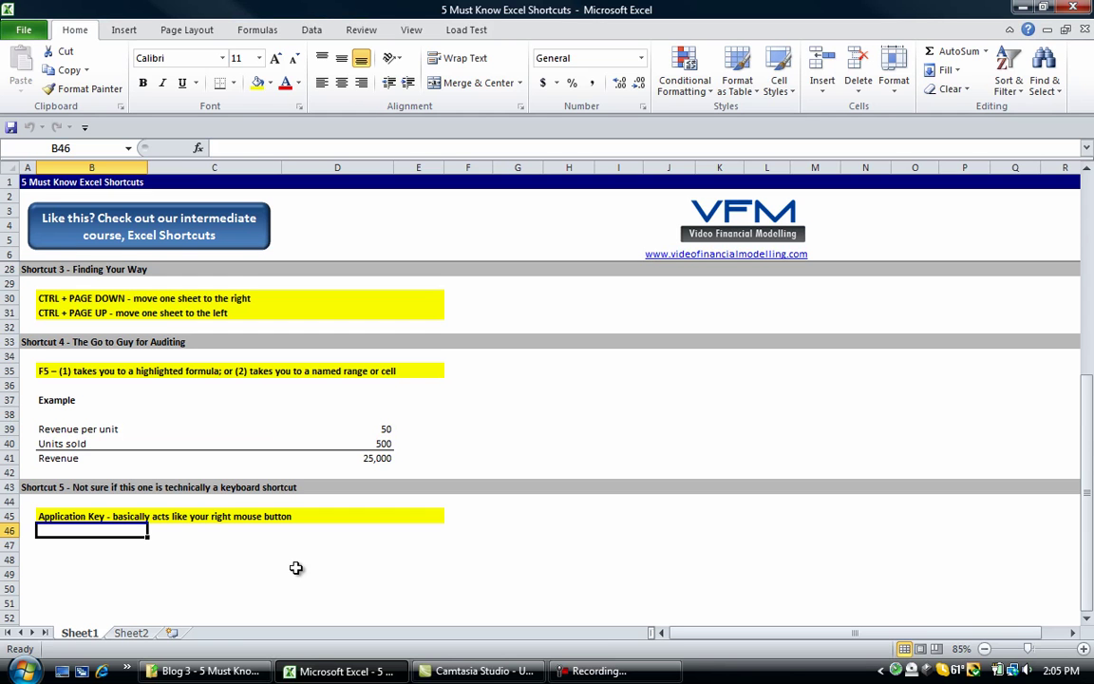
{"action": "key", "text": "Up"}
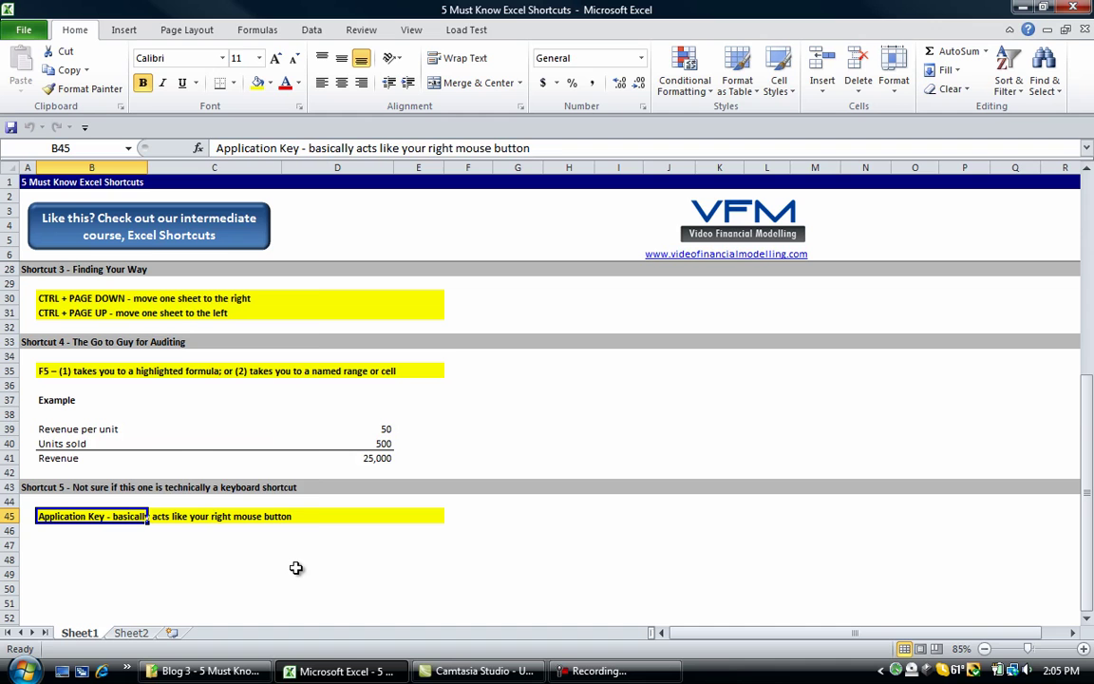
{"action": "key", "text": "Menu"}
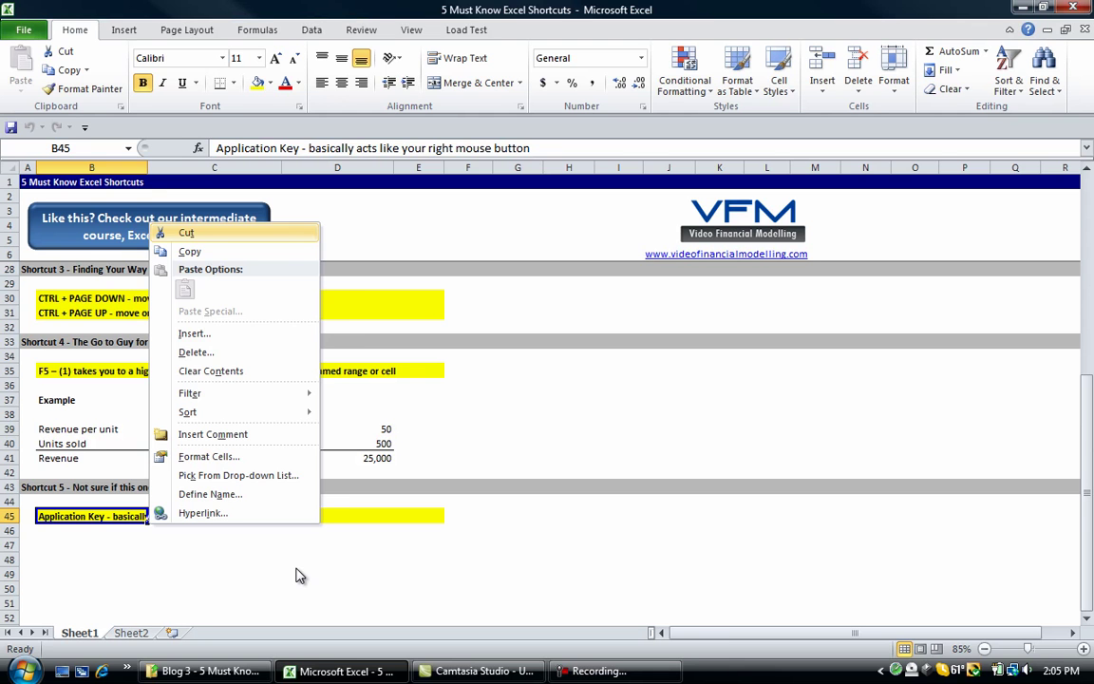
{"action": "key", "text": "Escape"}
Compare right-click menus on C48 and C46, then reopen B45's menu with the Application key.
{"action": "right_click", "coordinate": [266, 558]}
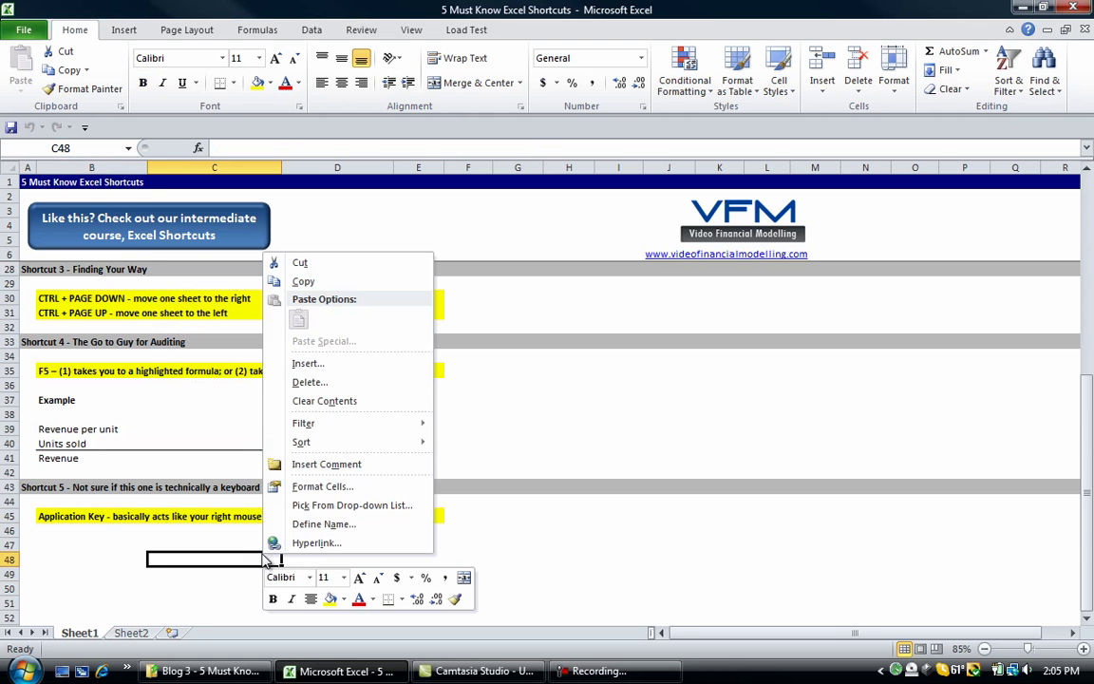
{"action": "right_click", "coordinate": [215, 532]}
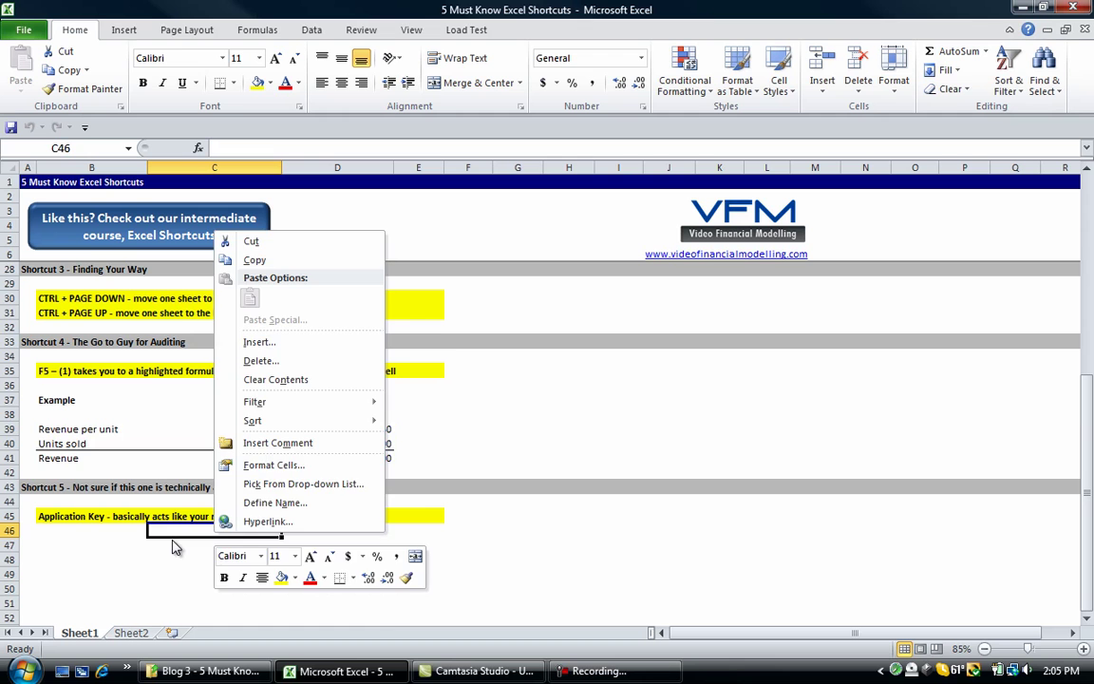
{"action": "key", "text": "Escape"}
{"action": "right_click", "coordinate": [185, 564]}
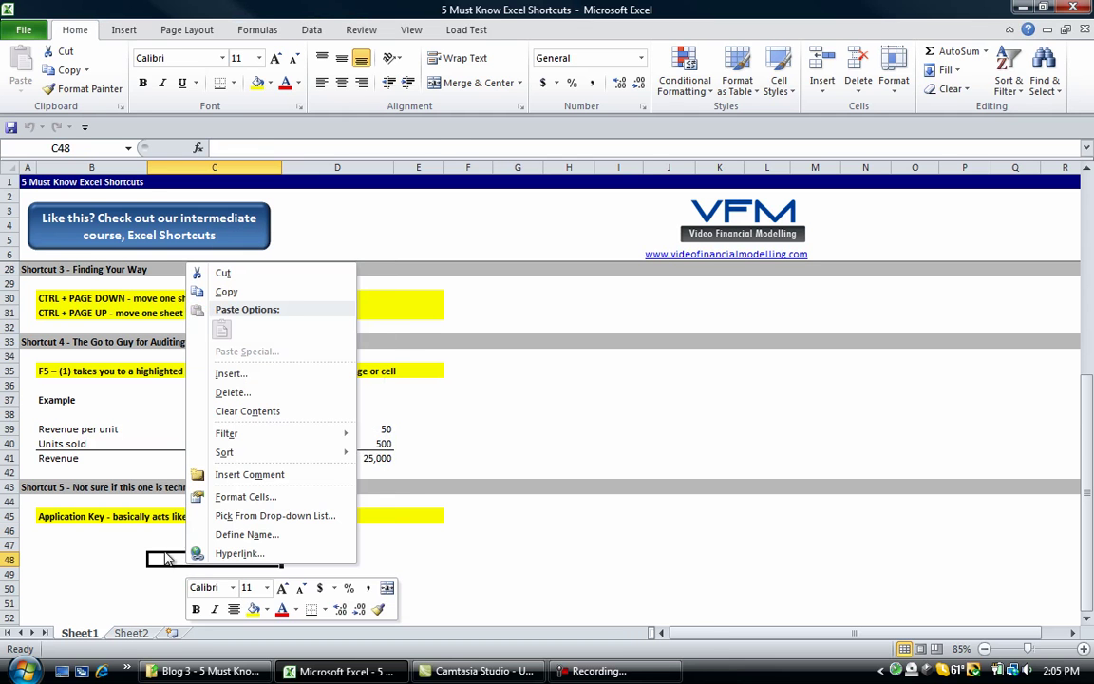
{"action": "key", "text": "Escape"}
{"action": "left_click", "coordinate": [68, 521]}
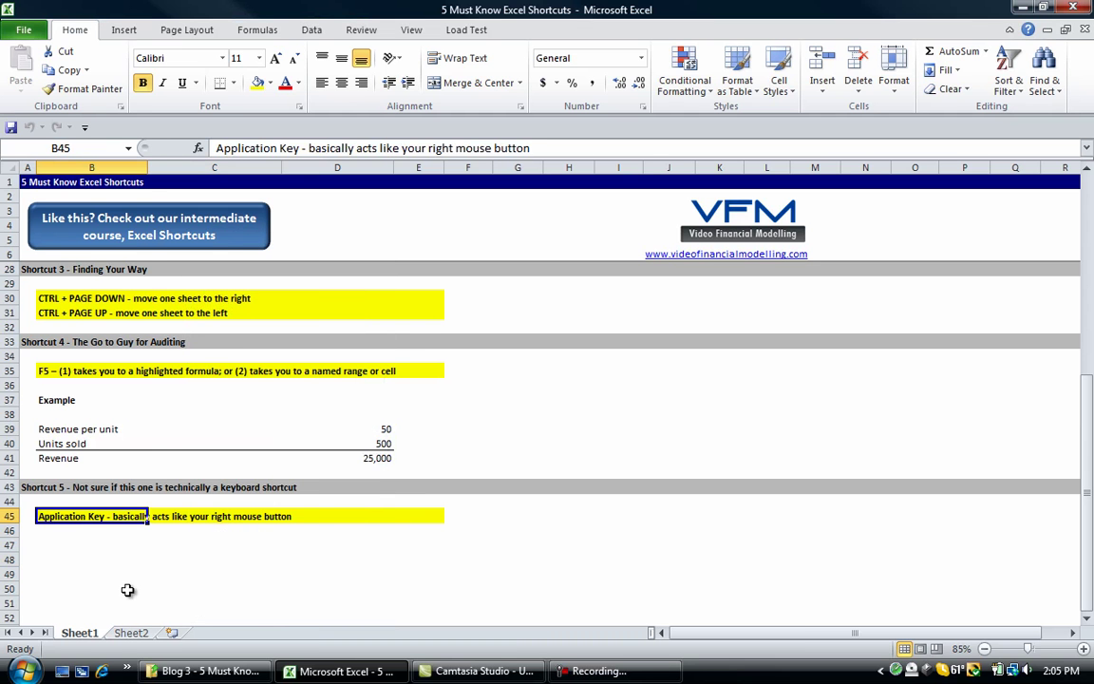
{"action": "key", "text": "Menu"}
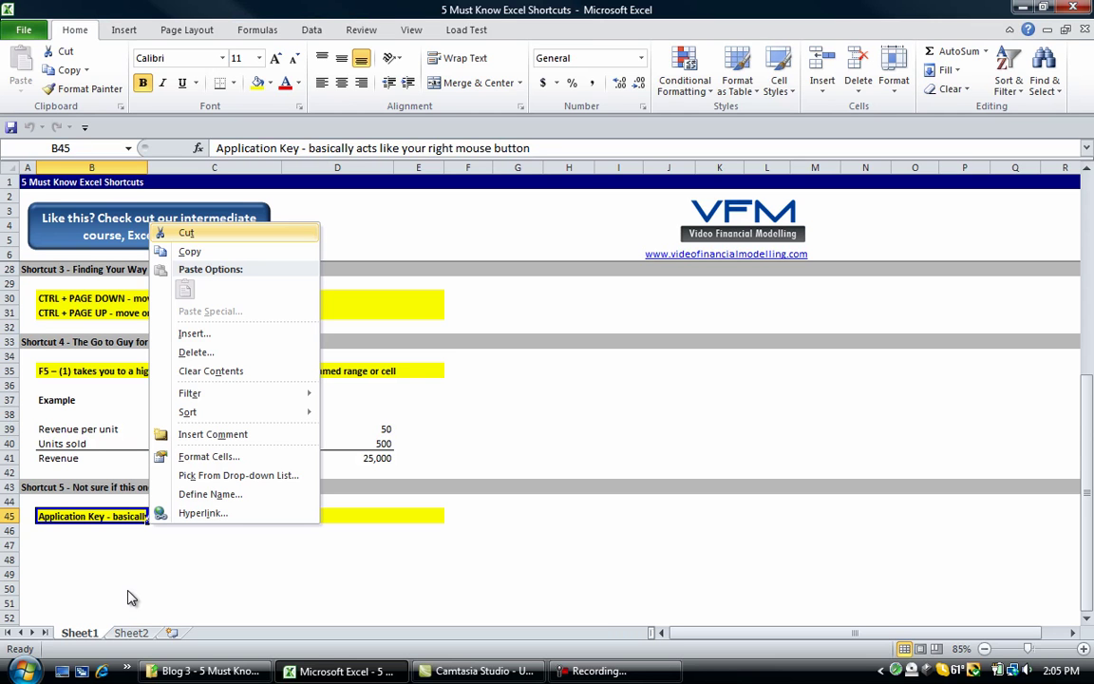
{"action": "key", "text": "Down"}
{"action": "key", "text": "Down"}
{"action": "key", "text": "Down"}
{"action": "key", "text": "Down"}
{"action": "key", "text": "Down"}
{"action": "key", "text": "Down"}
{"action": "key", "text": "Down"}
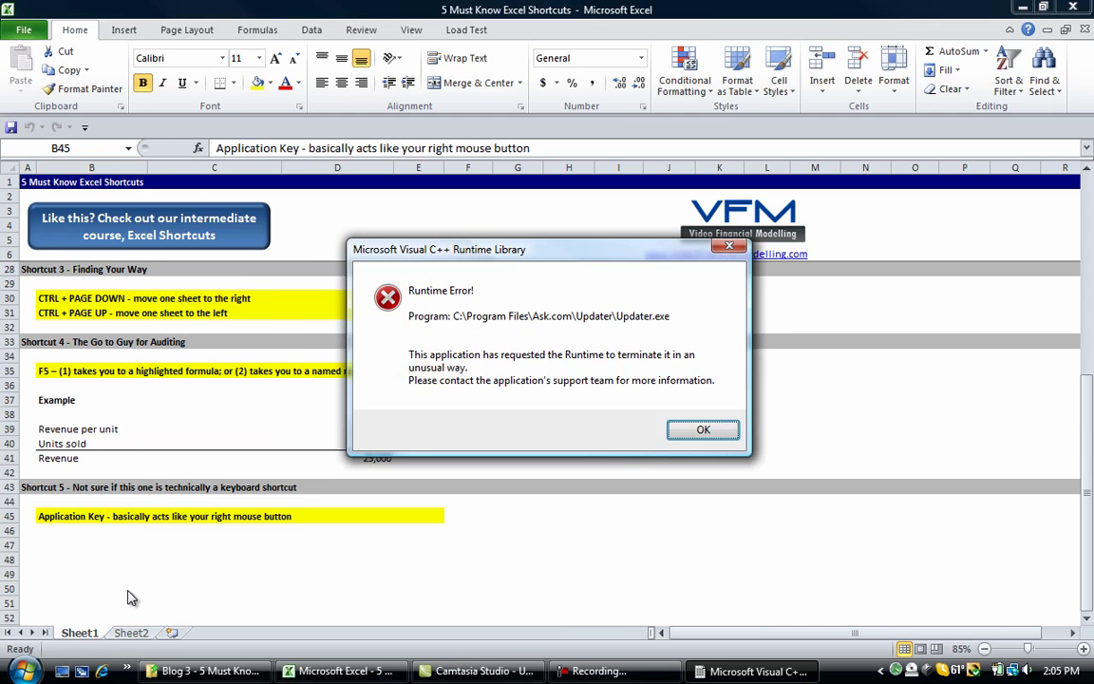
Dismiss the runtime error and stopped-working dialogs, then reopen B45's shortcut menu.
{"action": "left_click", "coordinate": [703, 431]}
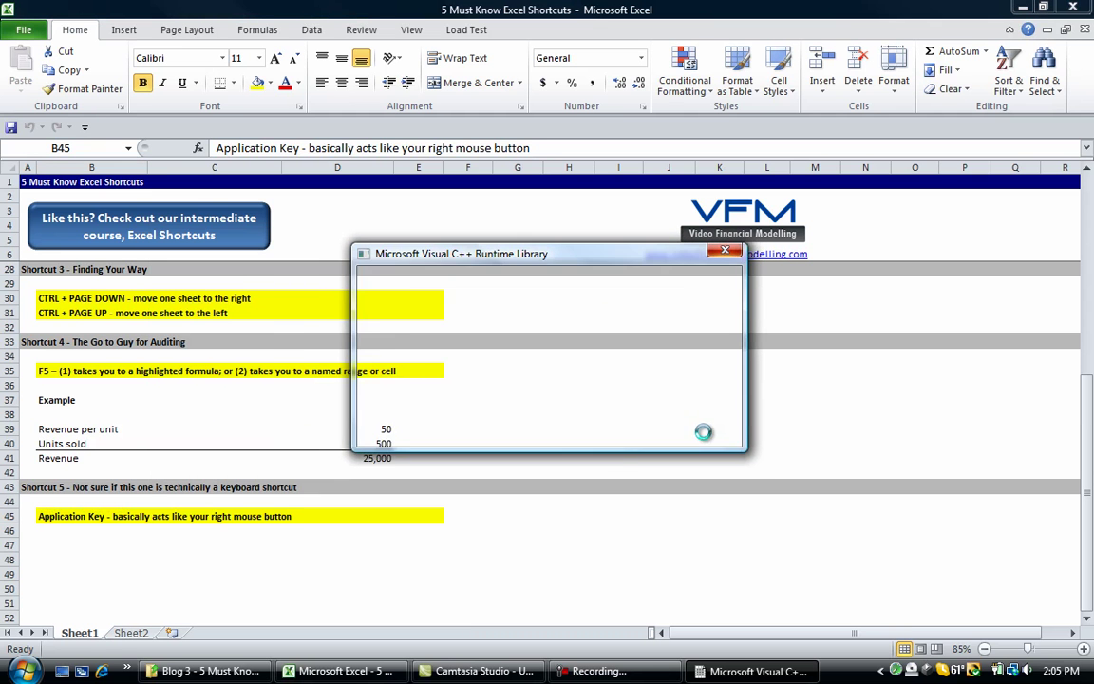
{"action": "left_click", "coordinate": [665, 404]}
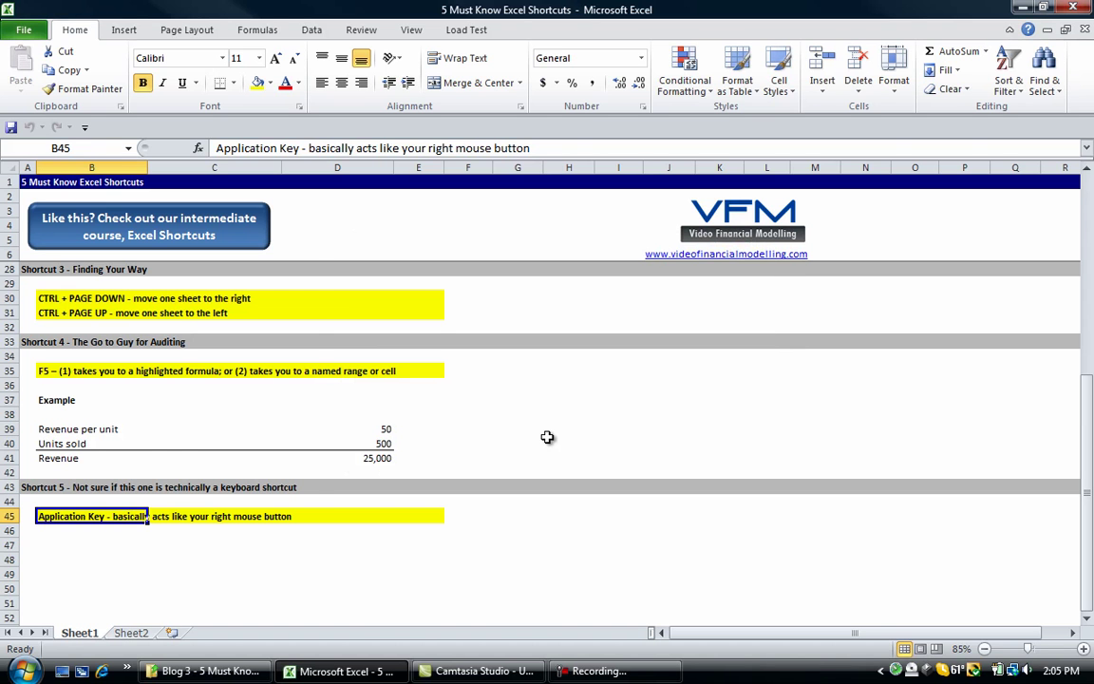
{"action": "key", "text": "Menu"}
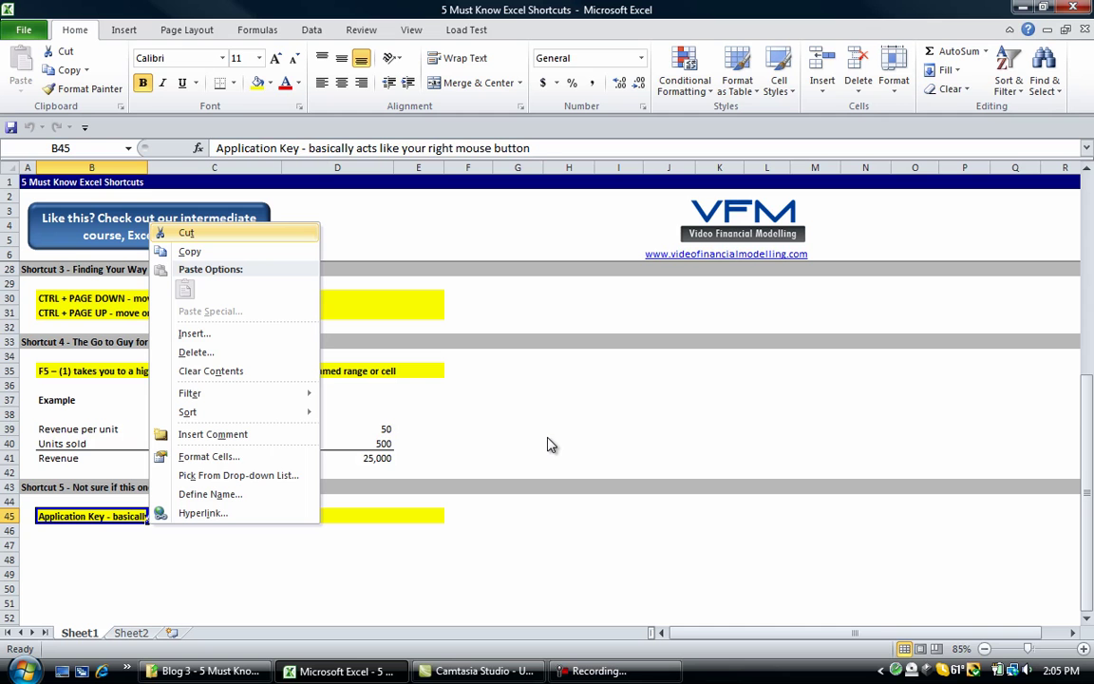
Set B45's font size to 20 in Format Cells, then undo back to 11 pt bold.
{"action": "key", "text": "f"}
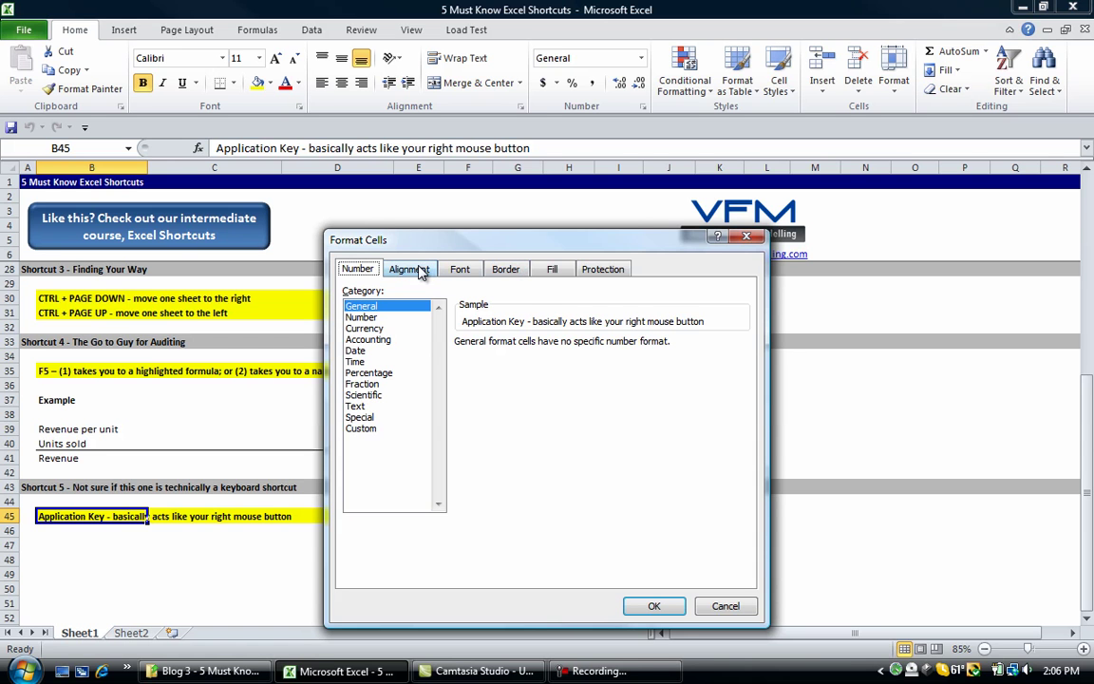
{"action": "left_click", "coordinate": [461, 270]}
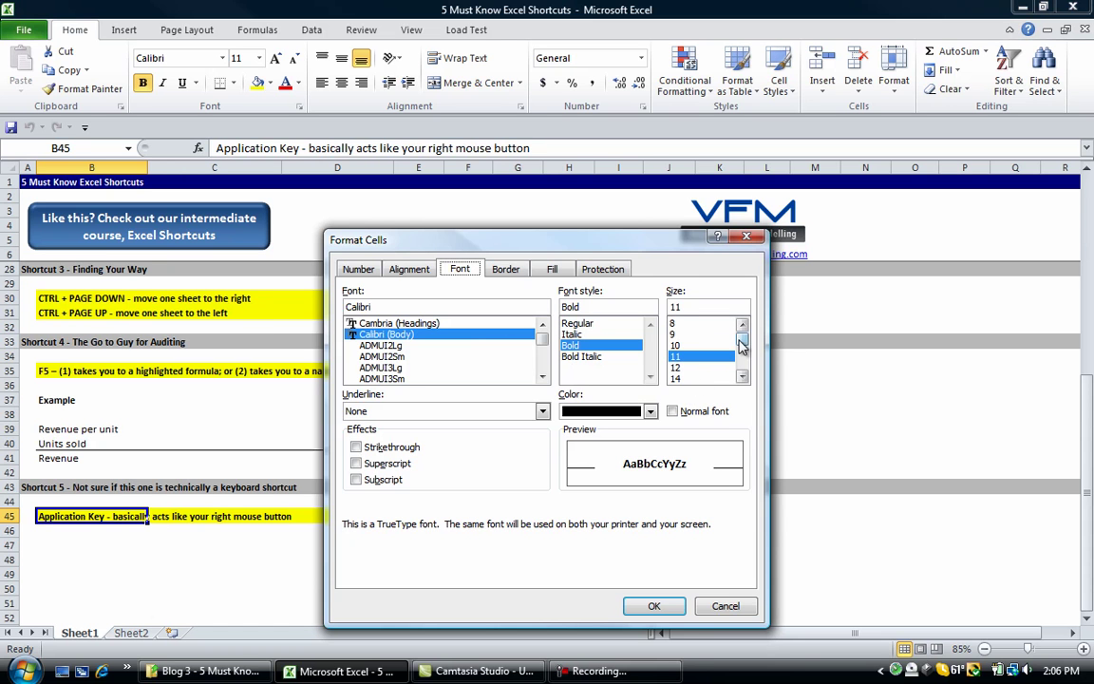
{"action": "left_click_drag", "start_coordinate": [742, 347], "coordinate": [738, 349]}
{"action": "left_click", "coordinate": [686, 371]}
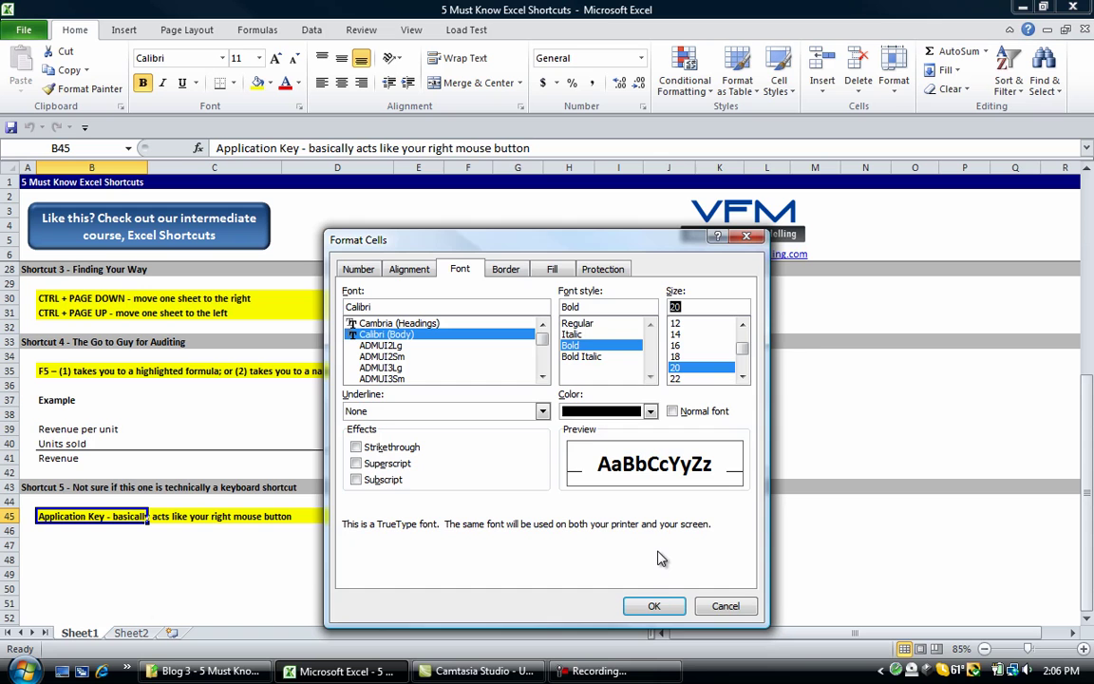
{"action": "left_click", "coordinate": [654, 605]}
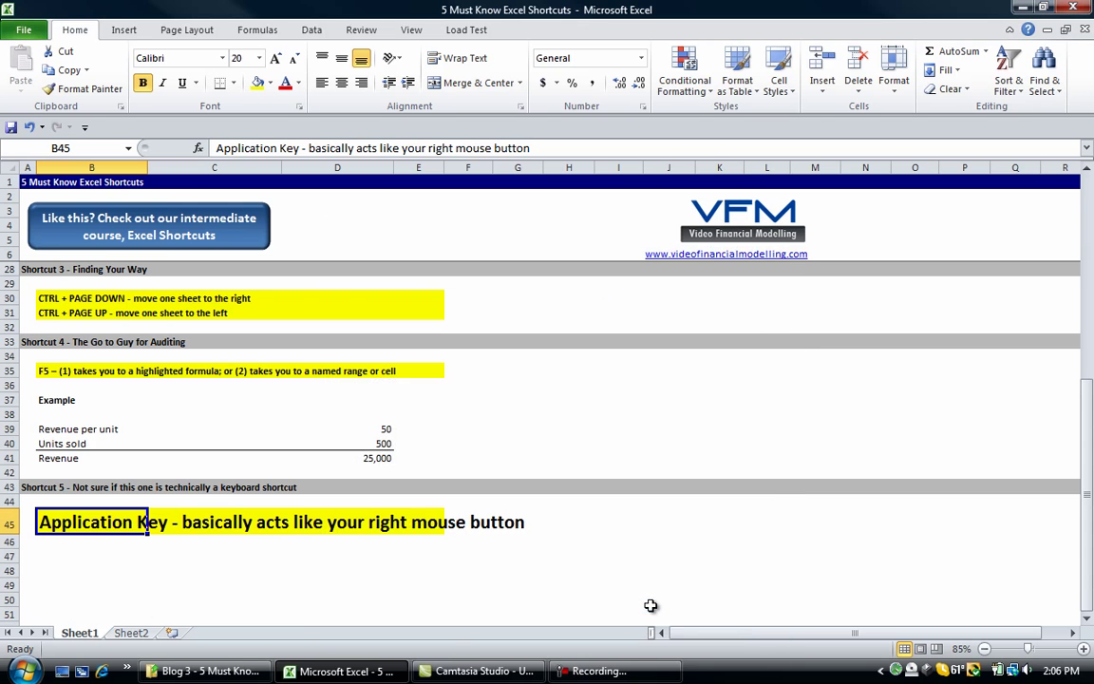
{"action": "key", "text": "ctrl+z"}
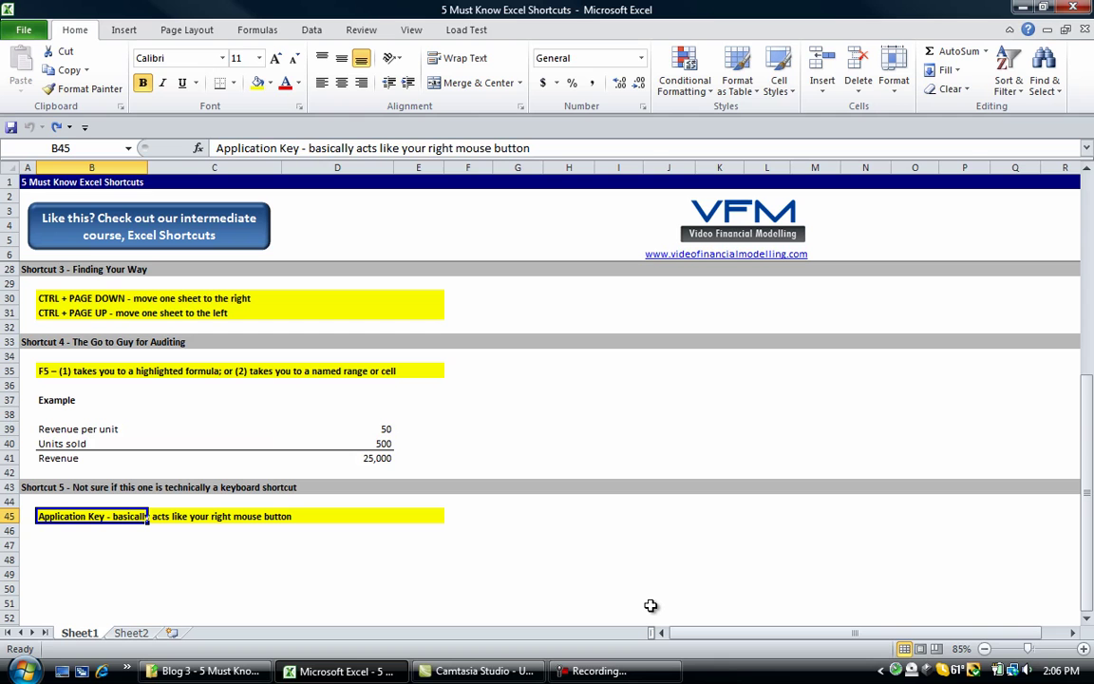